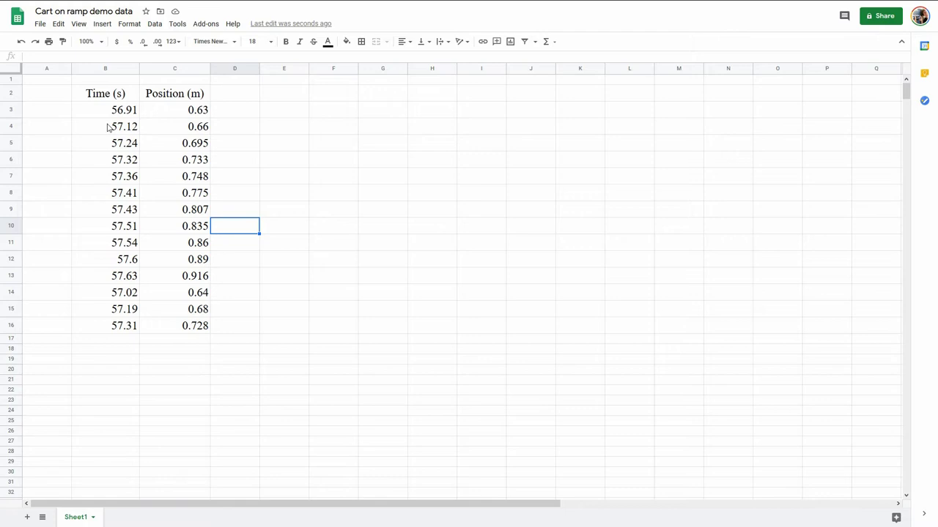
# Format the times in B3:B16 to show two decimal places, e.g. 57.60.
pyautogui.moveTo(115, 114); pyautogui.dragTo(108, 329)
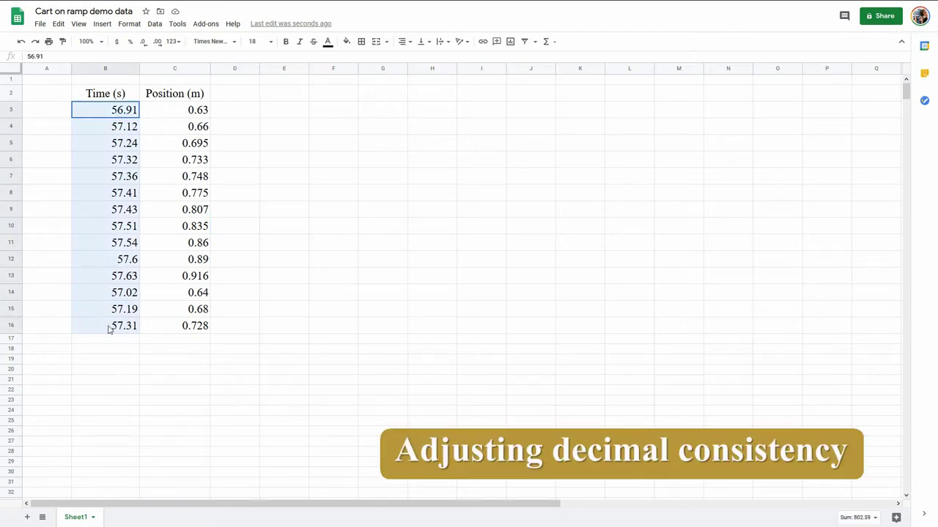
pyautogui.moveTo(108, 329); pyautogui.dragTo(107, 326)
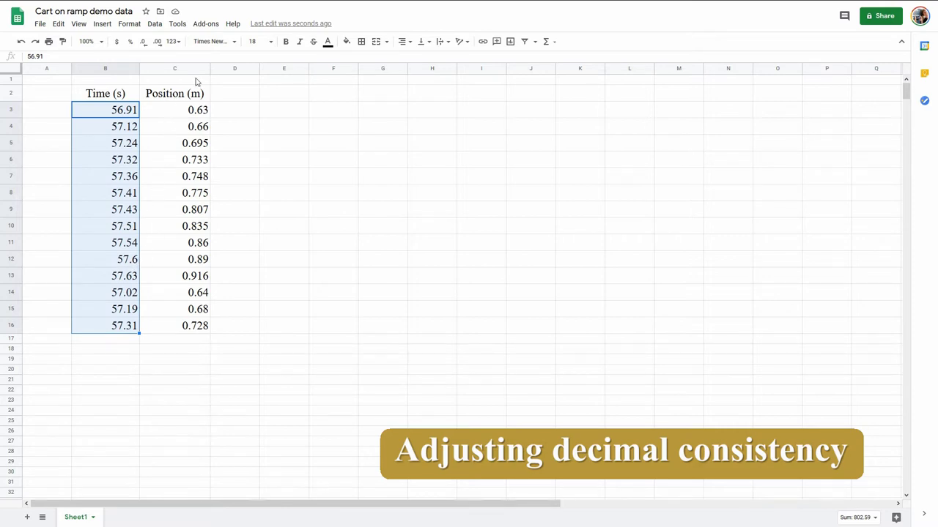
pyautogui.click(158, 41)
pyautogui.click(144, 41)
pyautogui.click(187, 247)
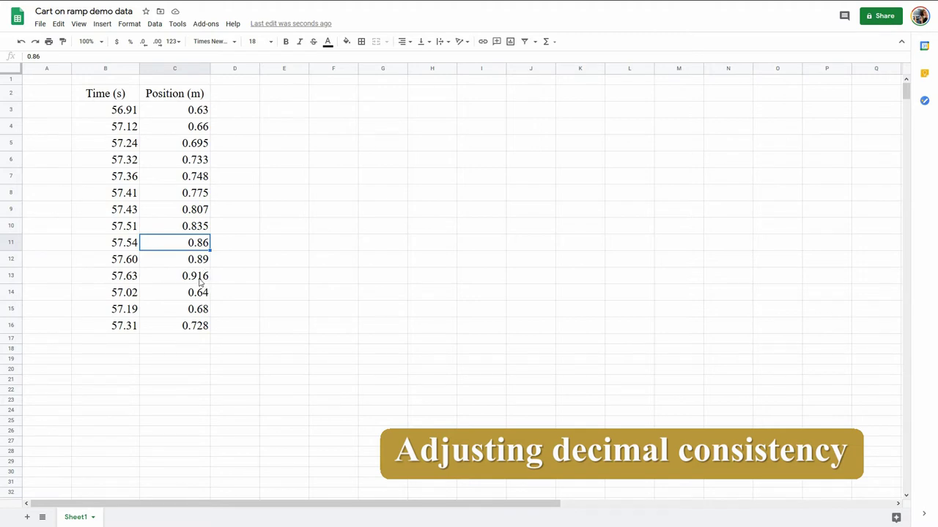
pyautogui.click(227, 242)
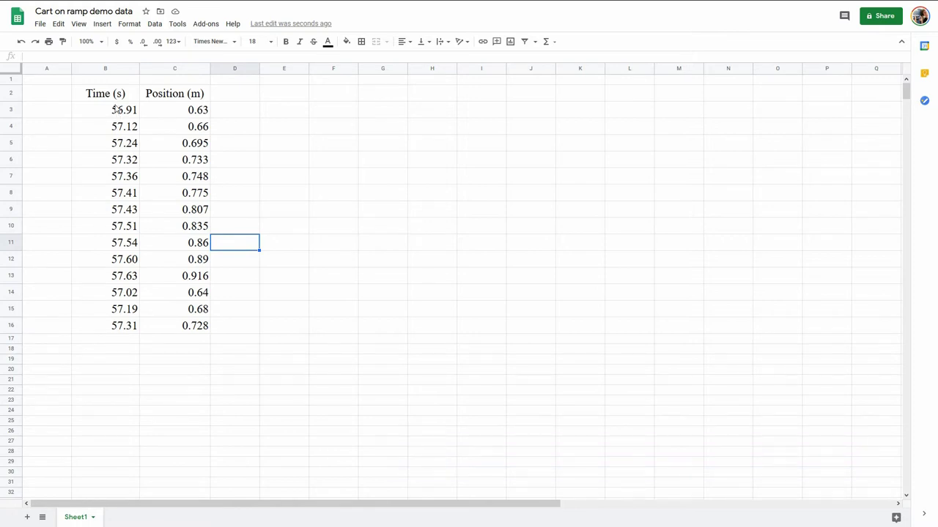
# Copy the Time and Position table B2:C16 into columns E–F starting at E2.
pyautogui.moveTo(110, 96); pyautogui.dragTo(182, 332)
pyautogui.hotkey('ctrl', 'c')
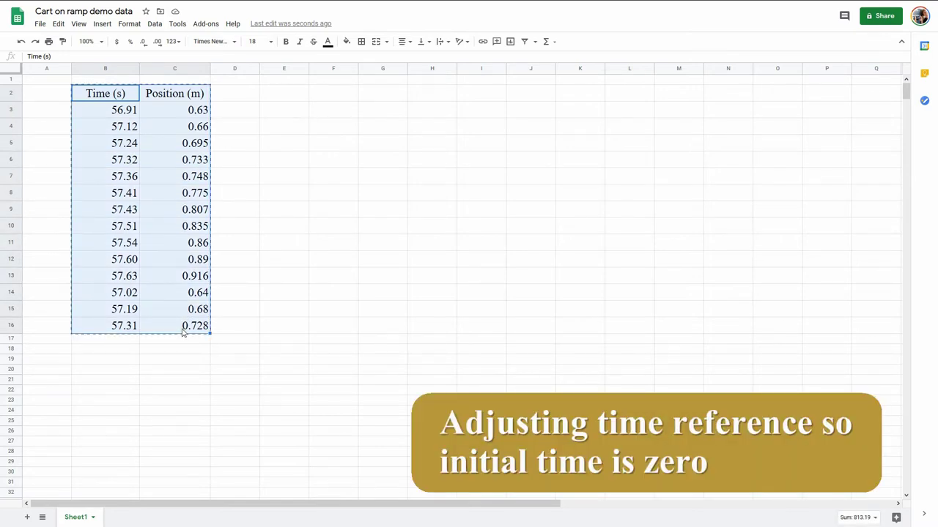
pyautogui.press('Right')
pyautogui.press('Right')
pyautogui.press('Right')
pyautogui.hotkey('ctrl', 'v')
pyautogui.press('Down')
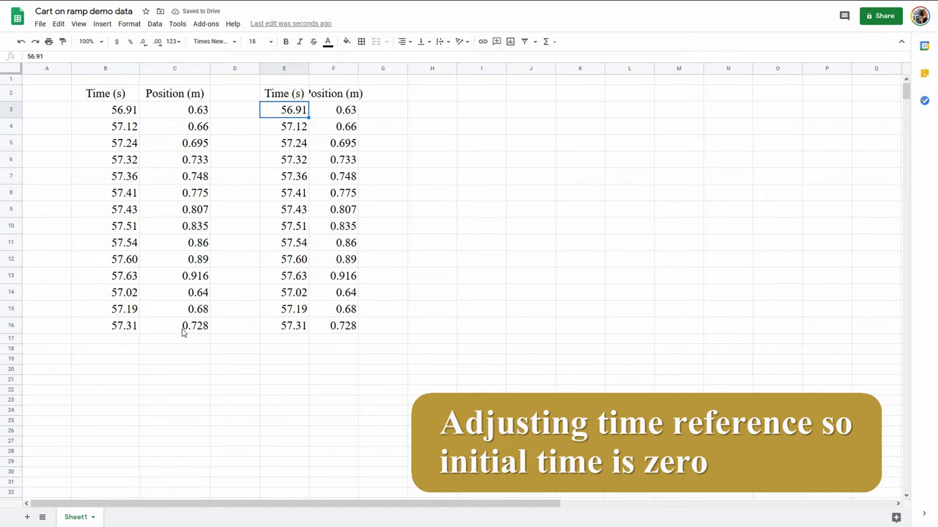
# Fill E3:E16 with the shifted-time formula =B3-56.91.
pyautogui.write('=')
pyautogui.press('Left')
pyautogui.press('Left')
pyautogui.press('Left')
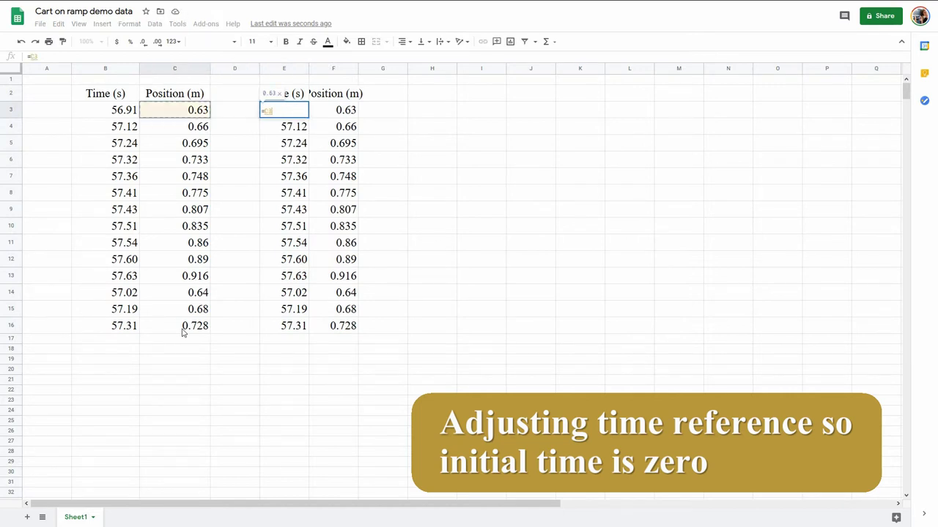
pyautogui.write('-5')
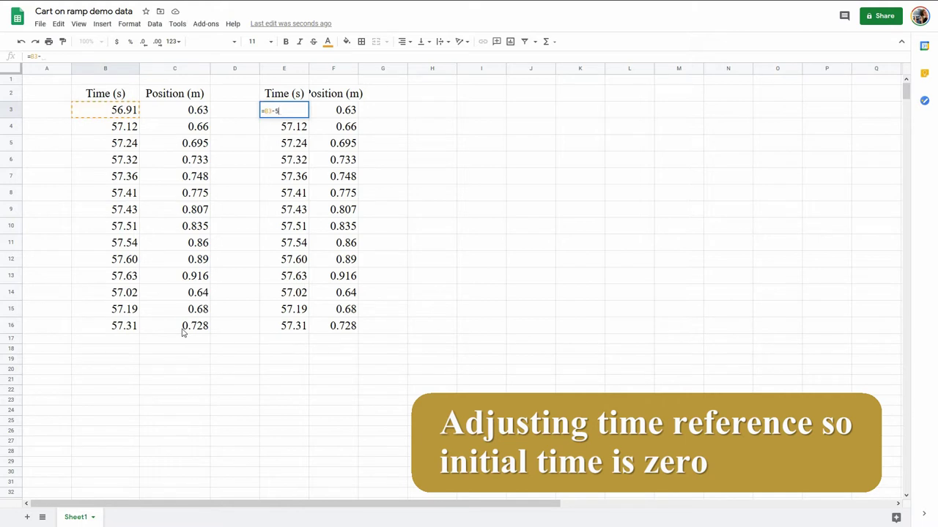
pyautogui.write('6.91')
pyautogui.press('Return')
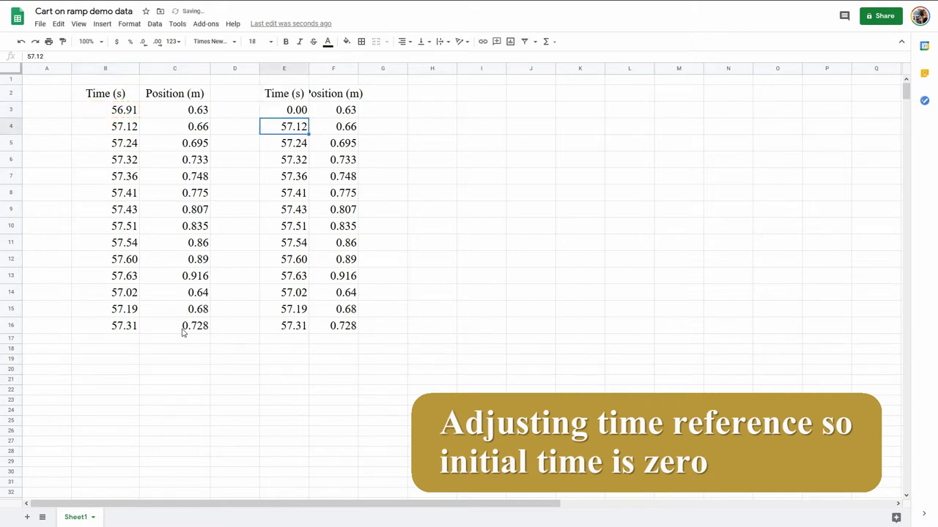
pyautogui.press('Up')
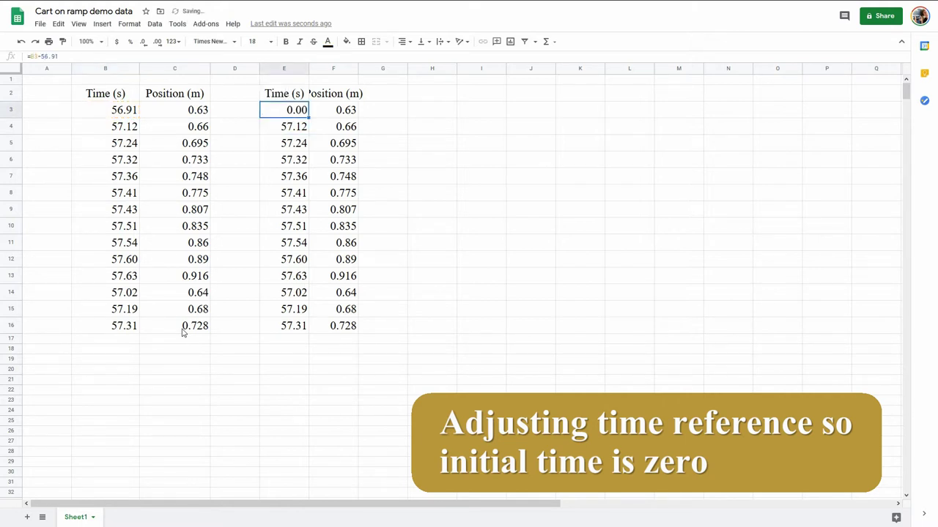
pyautogui.hotkey('ctrl', 'c')
pyautogui.hotkey('shift', 'Down')
pyautogui.hotkey('shift', 'Down')
pyautogui.hotkey('shift', 'Down')
pyautogui.hotkey('shift', 'Down')
pyautogui.hotkey('shift', 'Down')
pyautogui.hotkey('shift', 'Down')
pyautogui.hotkey('shift', 'Down')
pyautogui.hotkey('shift', 'Down')
pyautogui.hotkey('shift', 'Down')
pyautogui.hotkey('shift', 'Down')
pyautogui.hotkey('shift', 'Down')
pyautogui.hotkey('shift', 'Down')
pyautogui.hotkey('shift', 'Down')
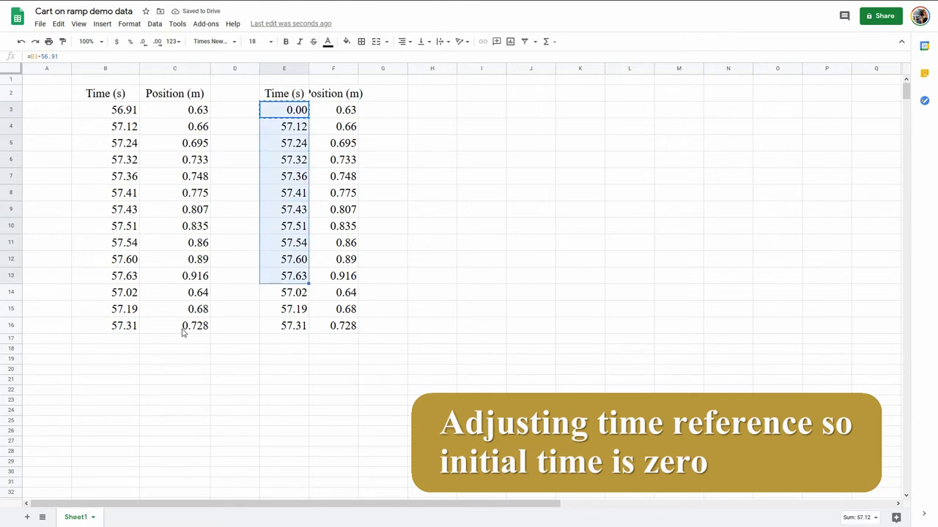
pyautogui.hotkey('ctrl', 'v')
# Check the shifted times down column E through E16, starting at 0.00.
pyautogui.press('Down')
pyautogui.press('Down')
pyautogui.press('Down')
pyautogui.press('Down')
pyautogui.press('Down')
pyautogui.press('Down')
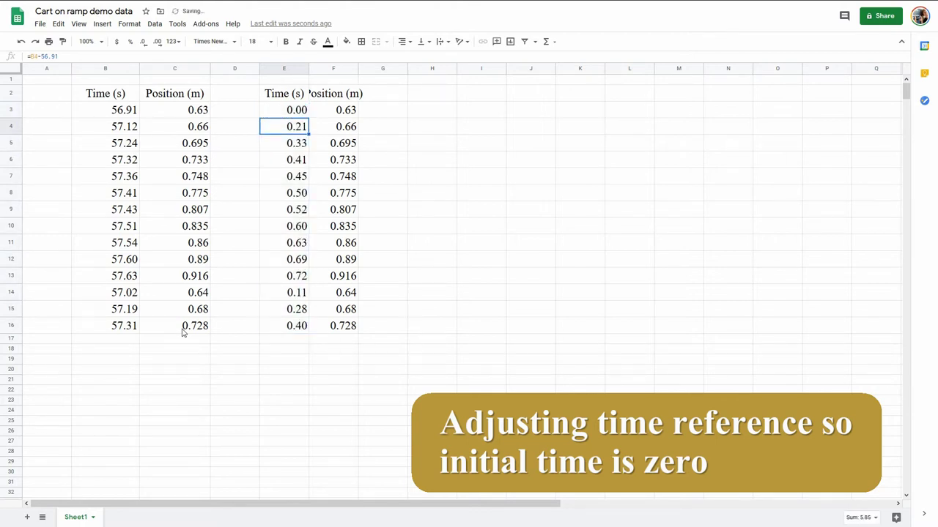
pyautogui.press('Down')
pyautogui.press('Down')
pyautogui.press('Down')
pyautogui.press('Down')
pyautogui.press('Down')
pyautogui.press('Down')
pyautogui.press('Down')
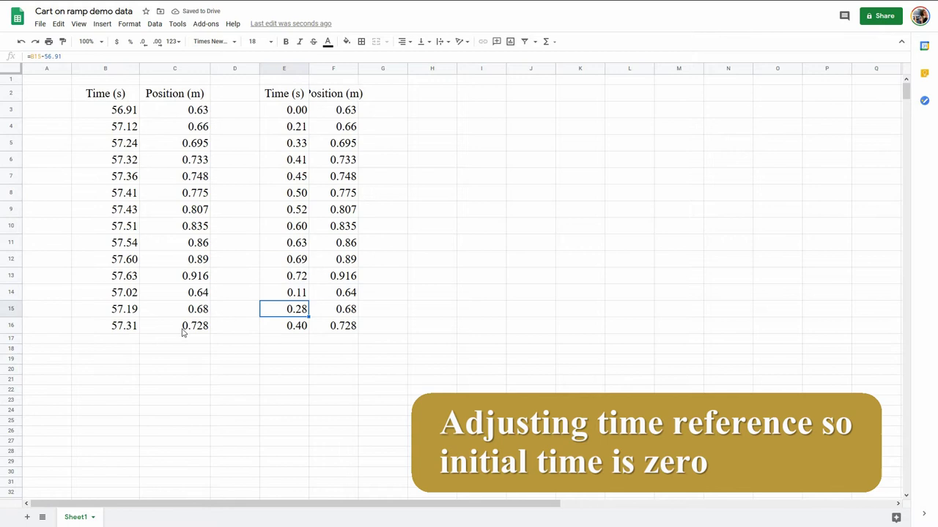
pyautogui.press('Up')
pyautogui.press('Up')
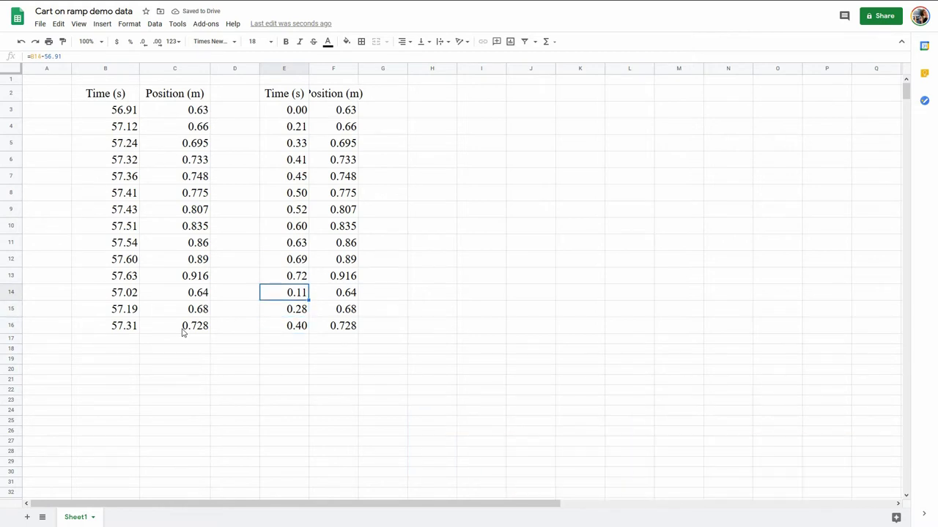
pyautogui.press('Up')
pyautogui.press('Up')
pyautogui.press('Up')
pyautogui.press('Up')
pyautogui.press('Up')
pyautogui.press('Up')
pyautogui.press('Up')
pyautogui.press('Up')
pyautogui.press('Up')
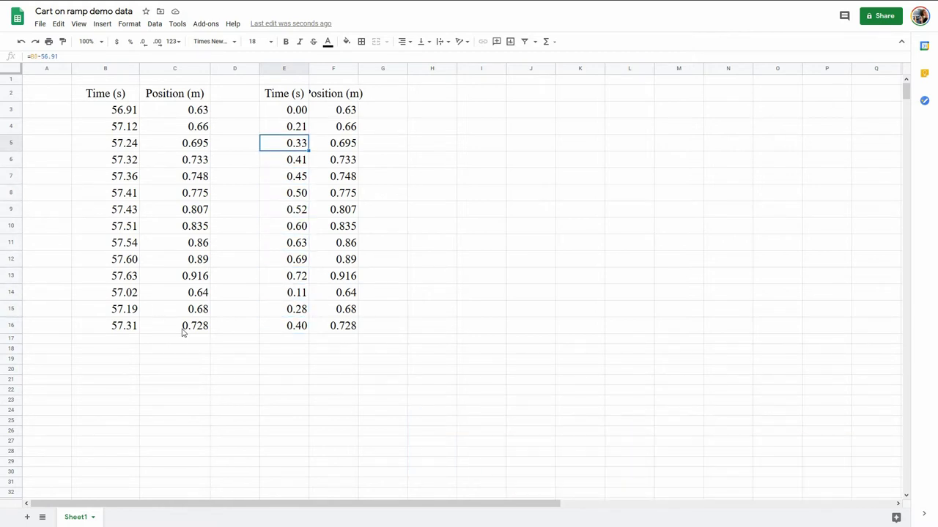
pyautogui.press('Up')
pyautogui.press('Up')
pyautogui.press('Down')
pyautogui.press('Down')
pyautogui.press('Down')
pyautogui.press('Down')
pyautogui.press('Down')
pyautogui.press('Down')
pyautogui.press('Down')
pyautogui.press('Down')
pyautogui.press('Down')
pyautogui.press('Down')
pyautogui.press('Down')
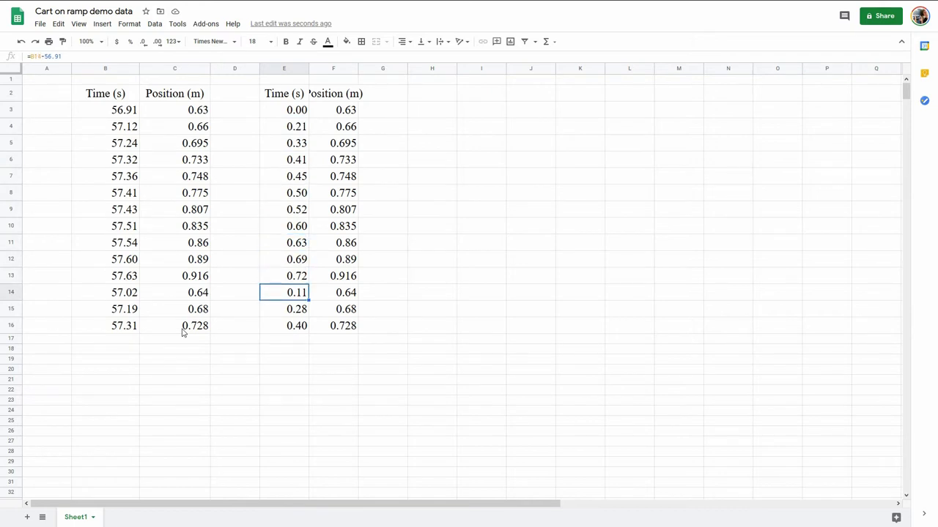
pyautogui.press('Down')
pyautogui.press('Down')
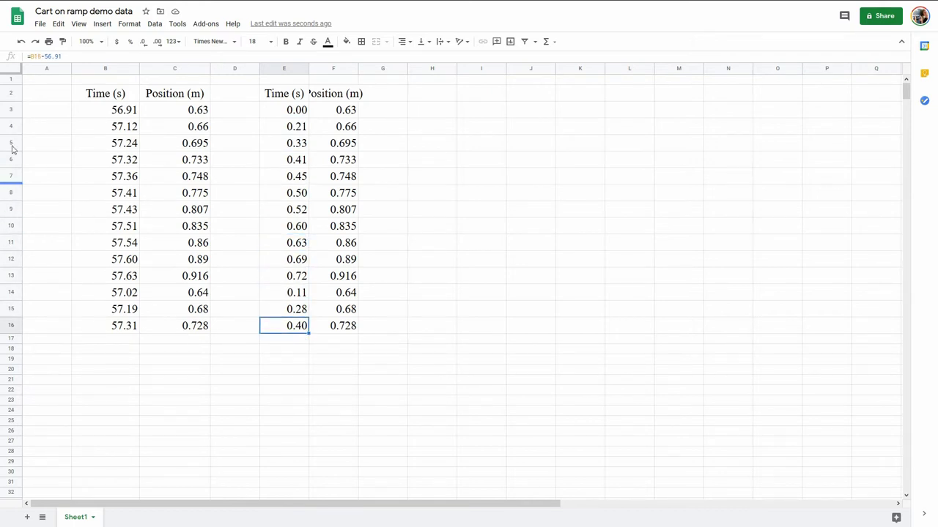
pyautogui.click(376, 163)
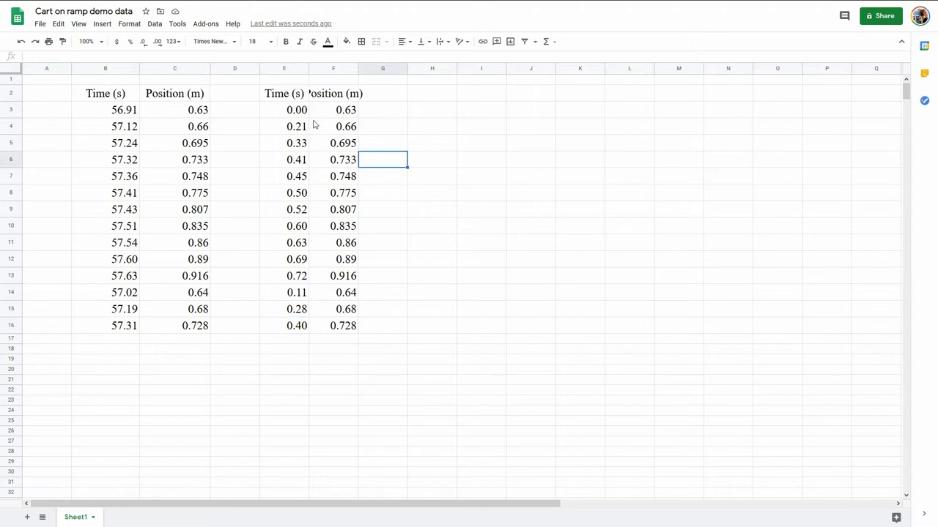
# Select the shifted data, then confirm Desmos axis labels Time (s) and Position (m) with Projector Mode on.
pyautogui.moveTo(290, 111); pyautogui.dragTo(336, 325)
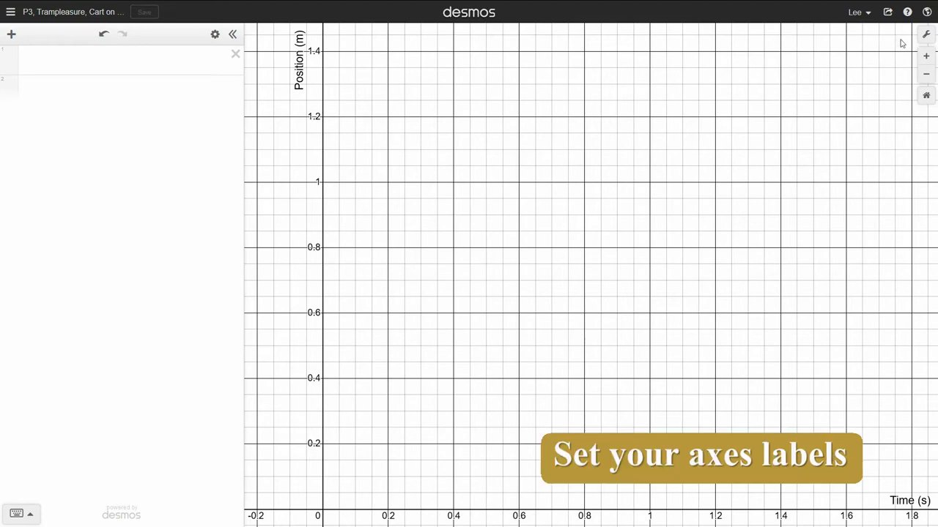
pyautogui.click(925, 35)
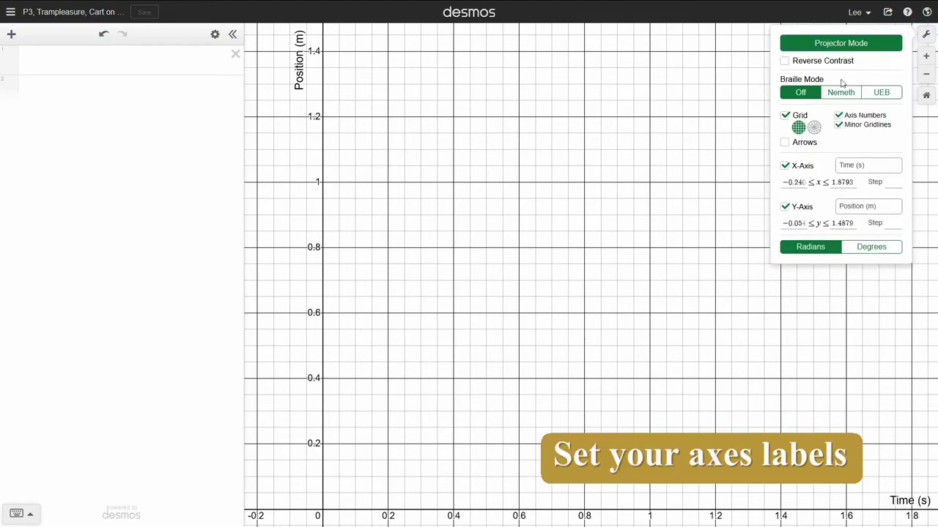
pyautogui.click(879, 166)
pyautogui.click(844, 46)
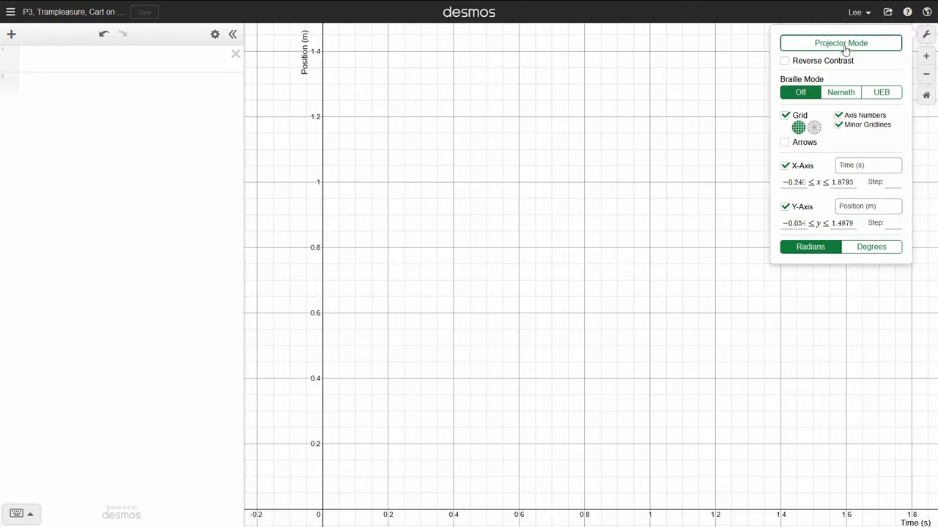
pyautogui.click(844, 45)
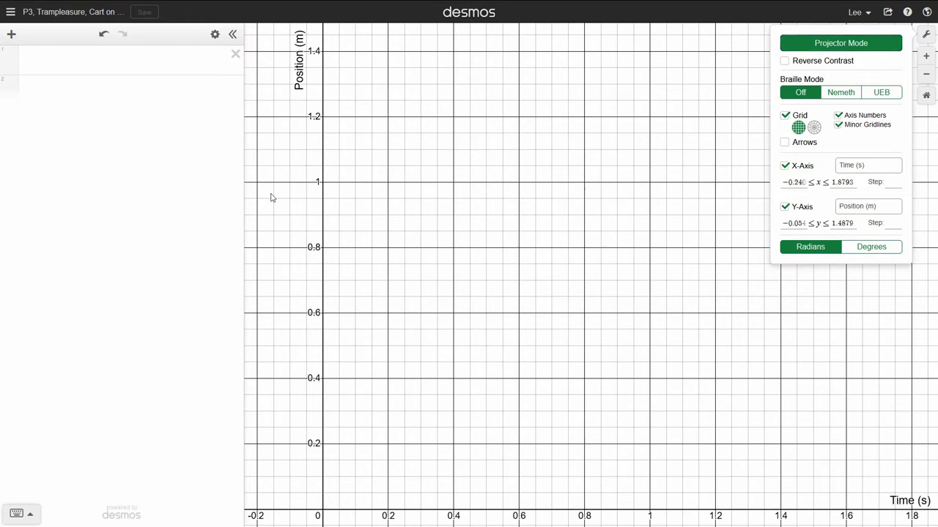
# Paste the shifted times and positions as a 14-row x₁, y₁ table and frame the points.
pyautogui.click(111, 61)
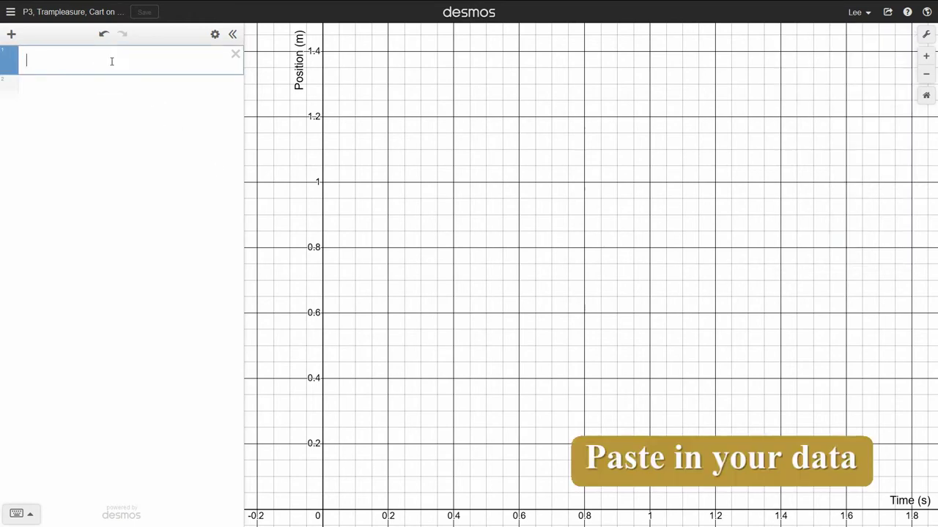
pyautogui.hotkey('ctrl', 'v')
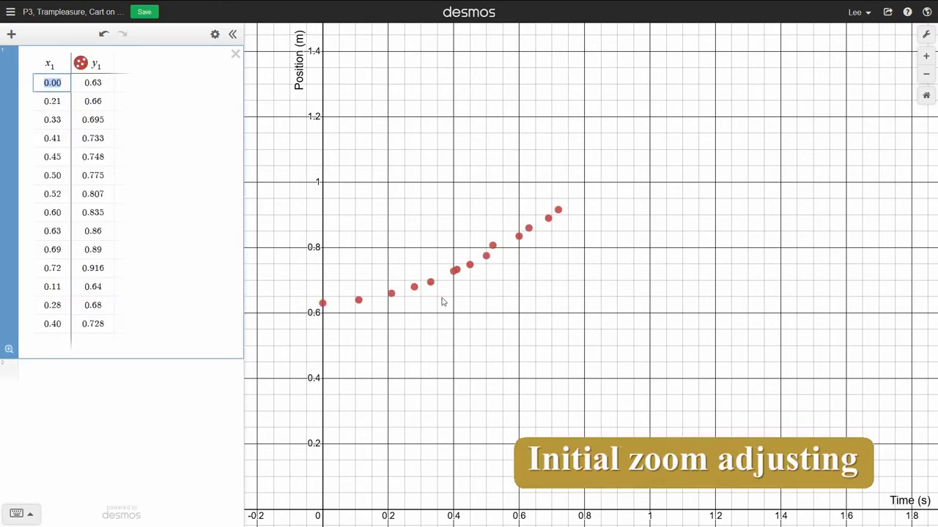
pyautogui.scroll(-10, 441, 301)
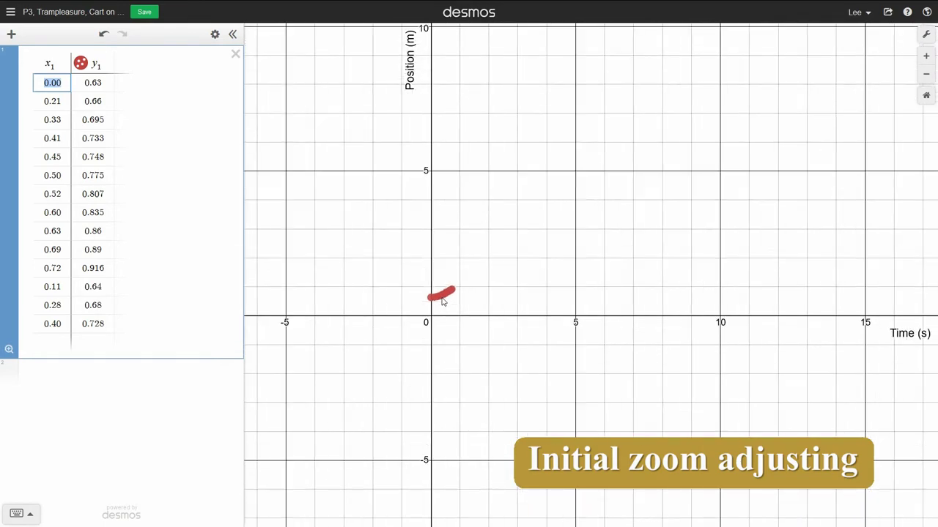
pyautogui.scroll(-3, 442, 301)
pyautogui.scroll(12, 442, 301)
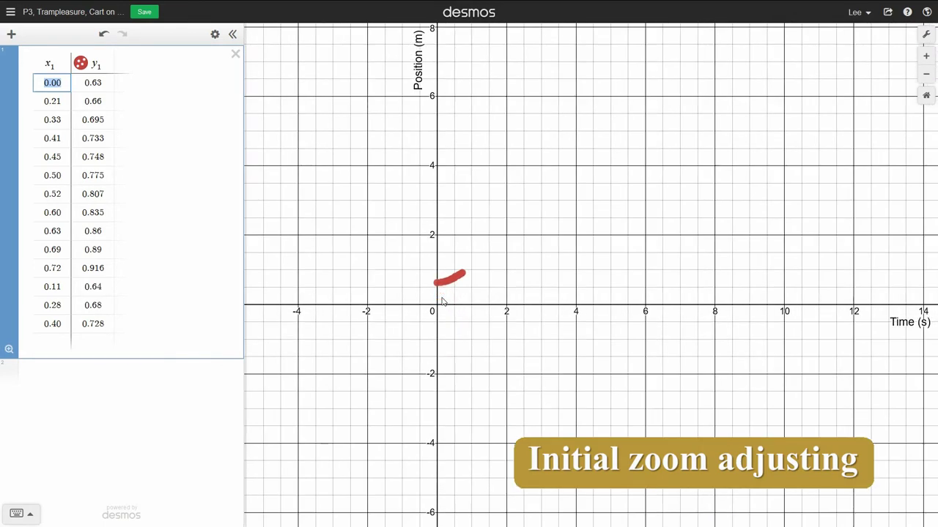
pyautogui.scroll(1, 442, 301)
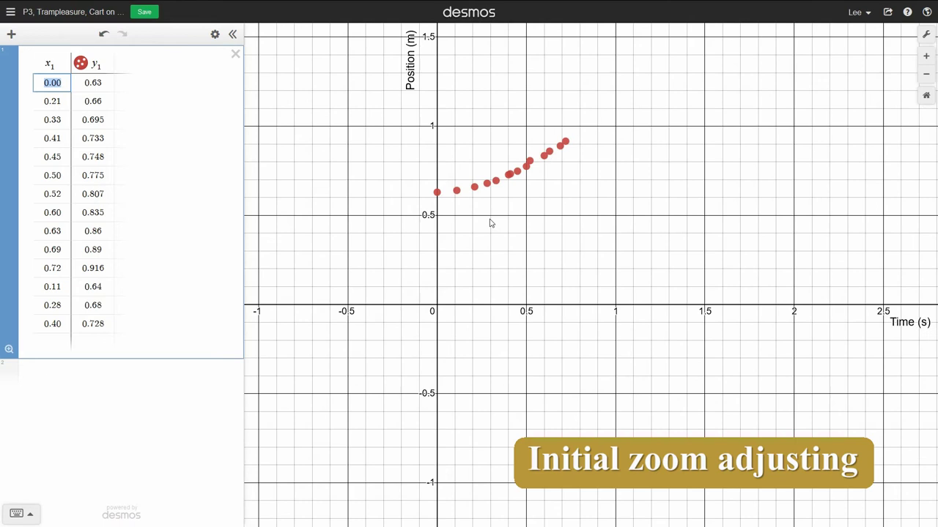
pyautogui.moveTo(492, 224); pyautogui.dragTo(451, 330)
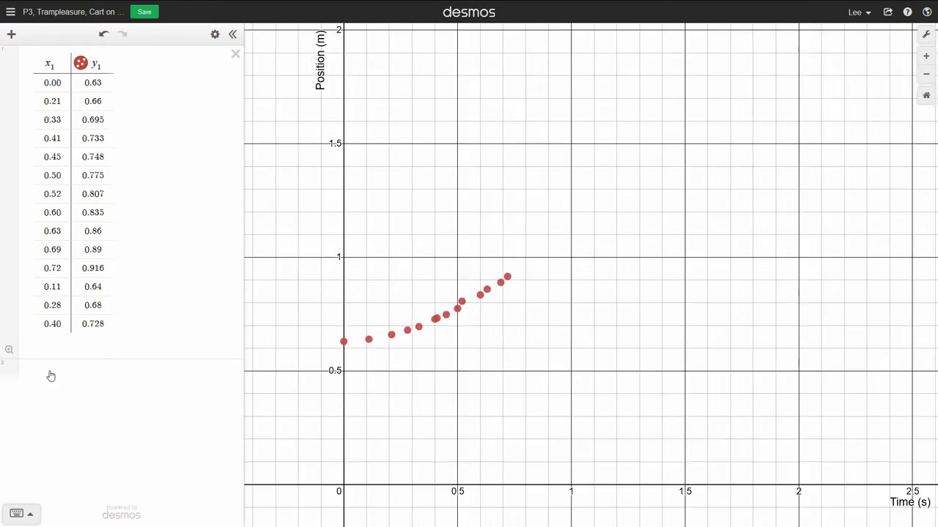
# Enter y=ax^2+bx+c below the table and create sliders for a, b and c.
pyautogui.click(51, 376)
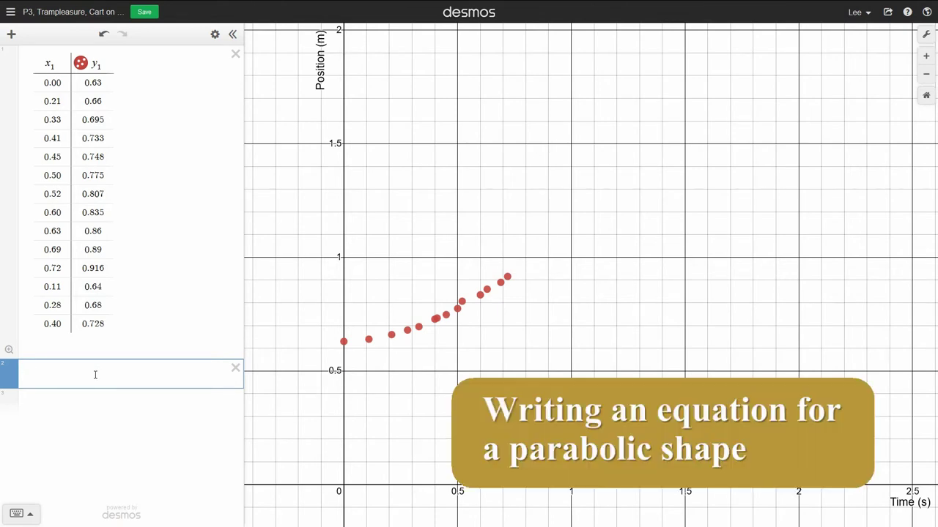
pyautogui.write('y=ax')
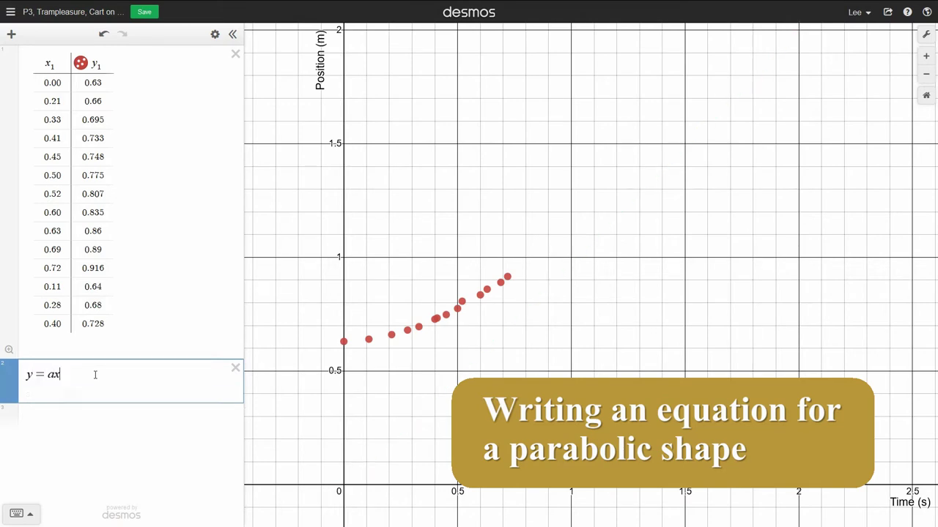
pyautogui.write('^')
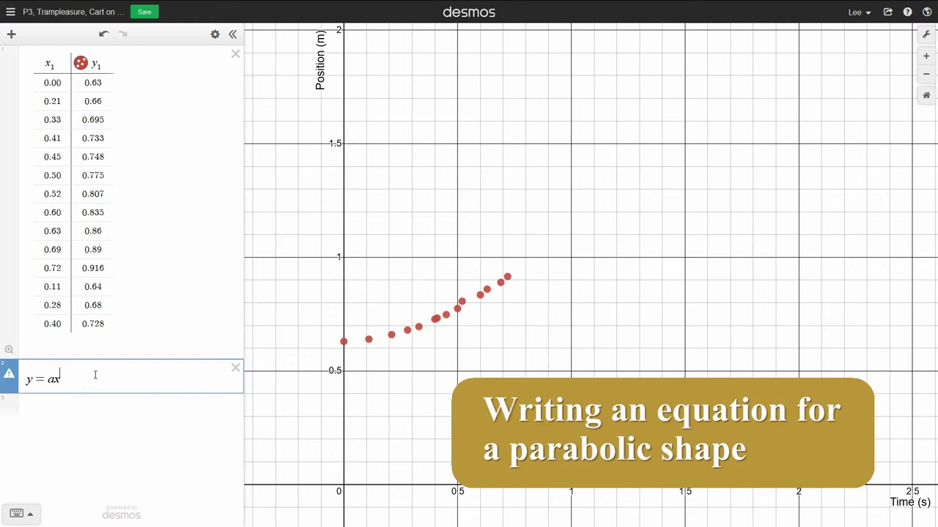
pyautogui.write('2')
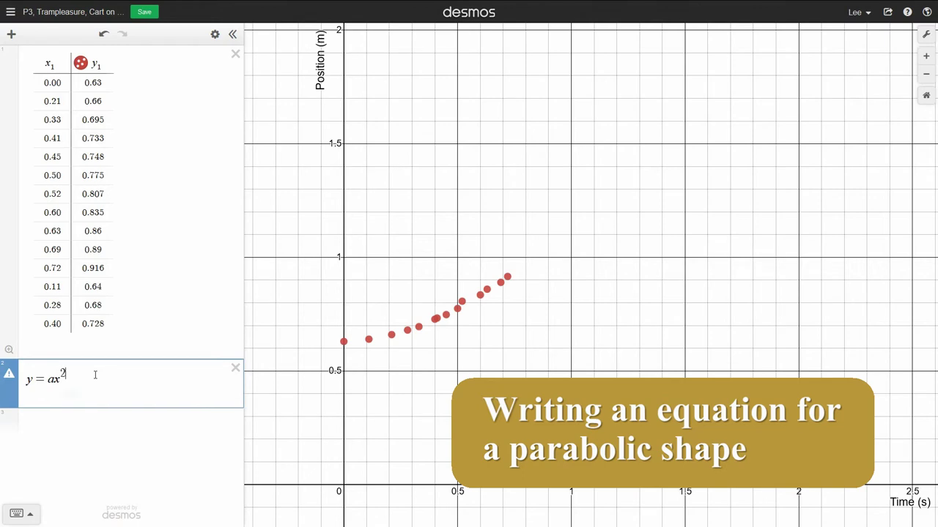
pyautogui.press('Right')
pyautogui.write('+')
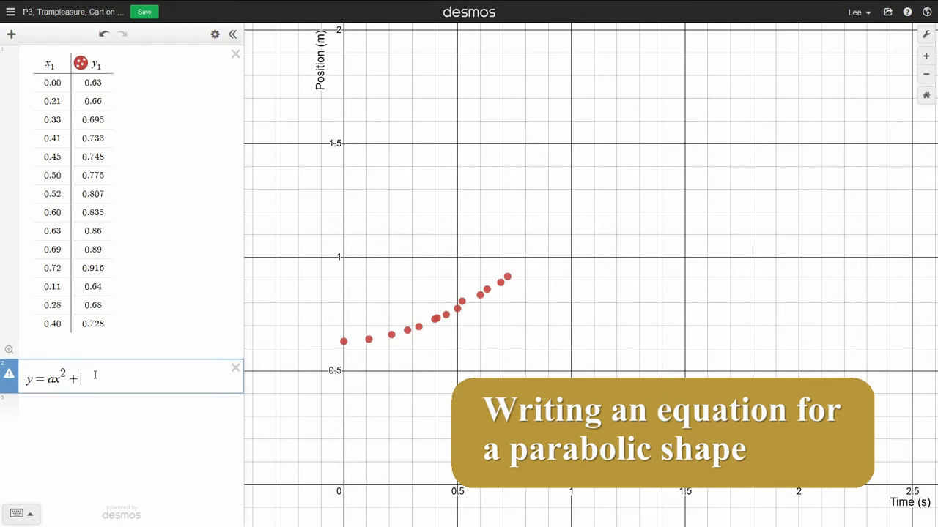
pyautogui.write('bx+c')
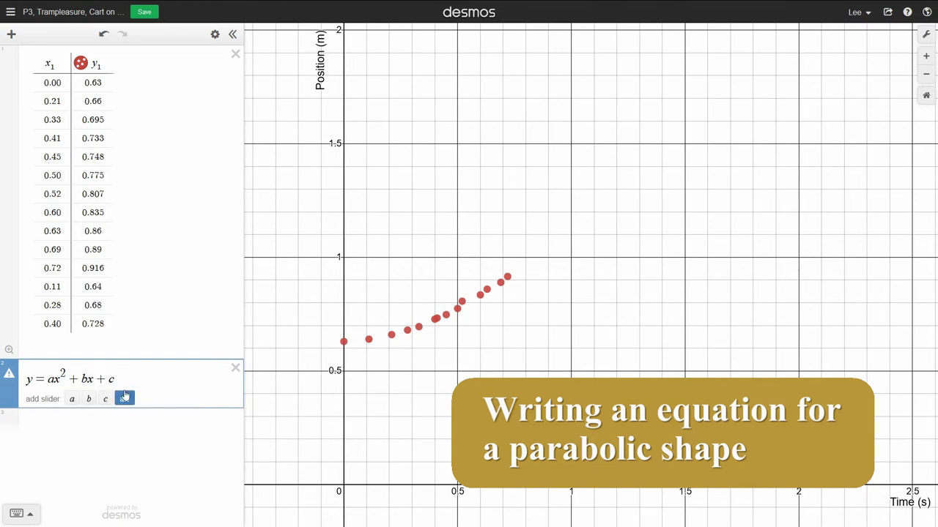
pyautogui.click(124, 400)
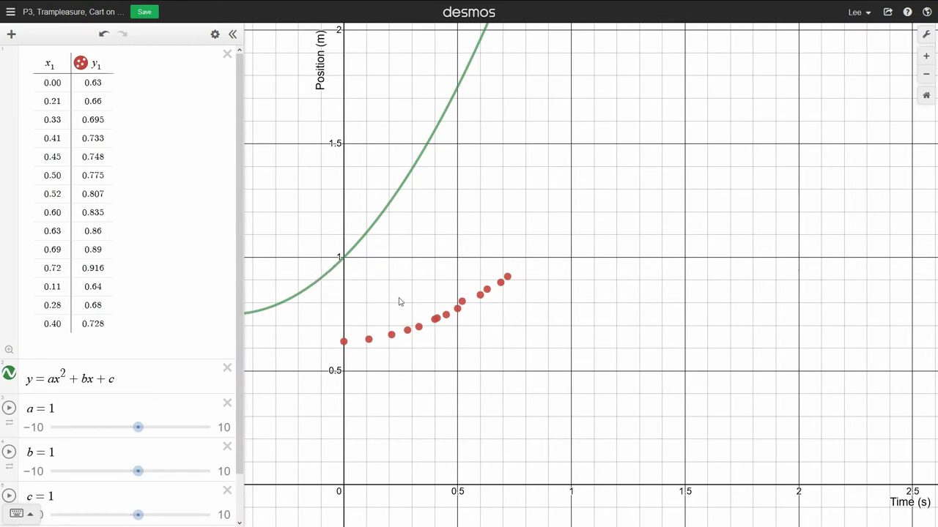
pyautogui.scroll(-5, 399, 301)
pyautogui.scroll(4, 400, 301)
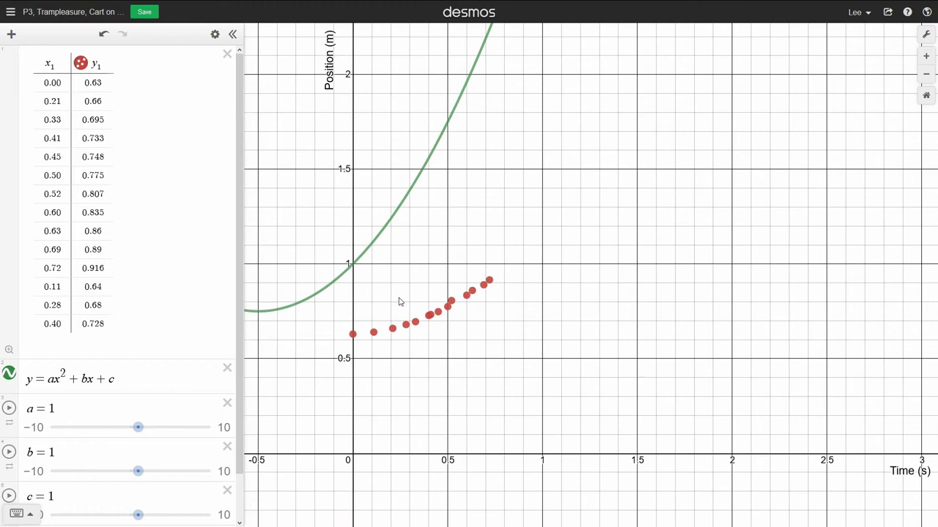
# Drag slider a to 4 to narrow the parabola.
pyautogui.moveTo(141, 429); pyautogui.dragTo(161, 433)
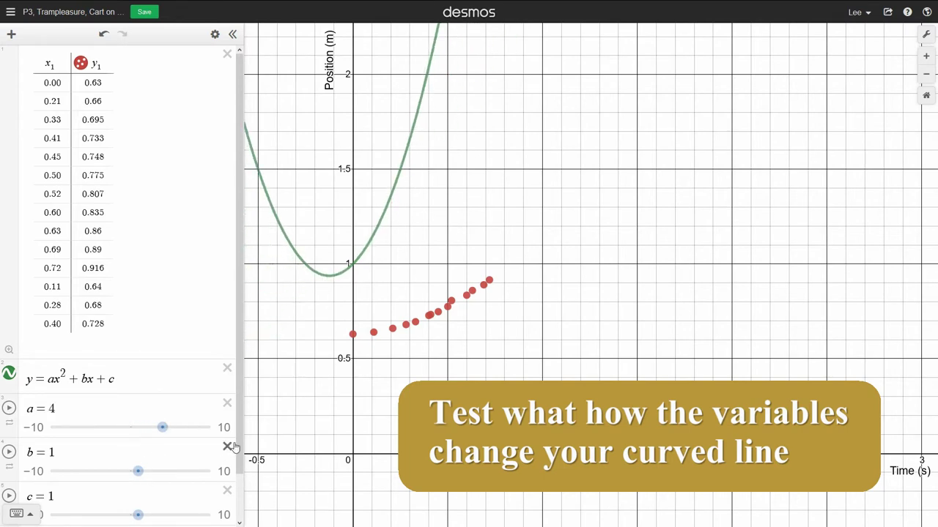
pyautogui.scroll(-2, 231, 495)
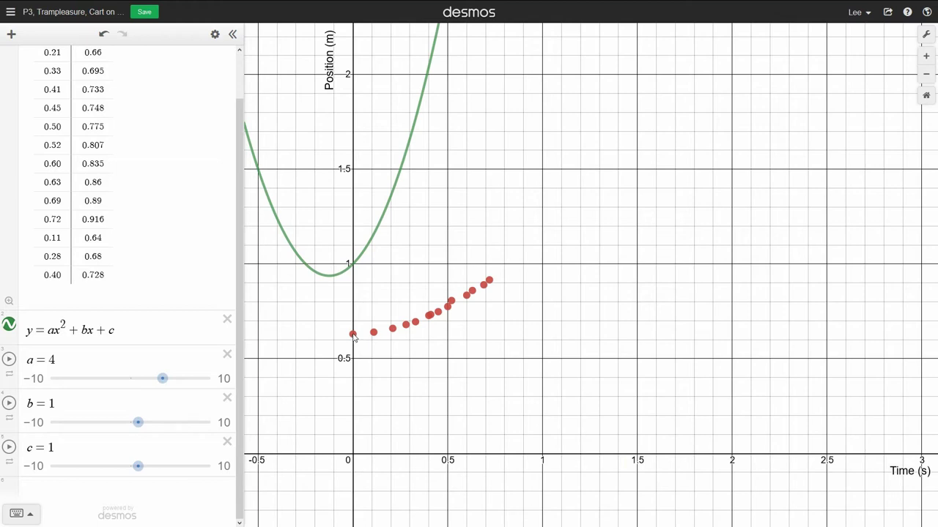
# Limit slider c to 0.5–0.8 with a step of 0.005.
pyautogui.click(35, 465)
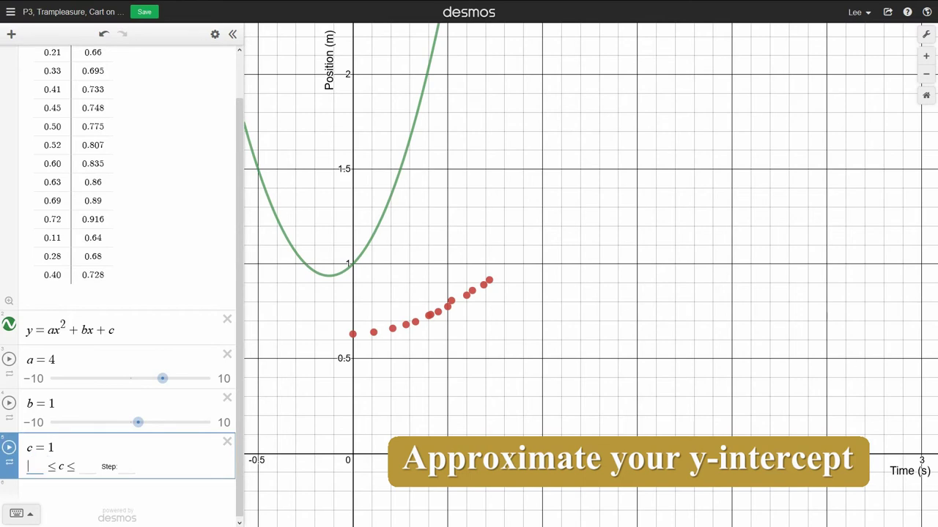
pyautogui.write('.5')
pyautogui.press('Tab')
pyautogui.write('.8')
pyautogui.press('Tab')
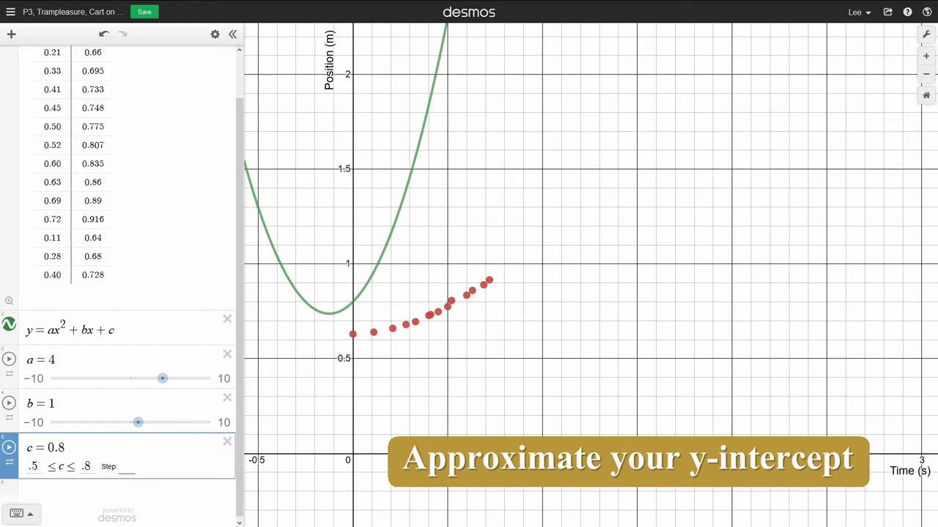
pyautogui.write('.005')
pyautogui.press('Return')
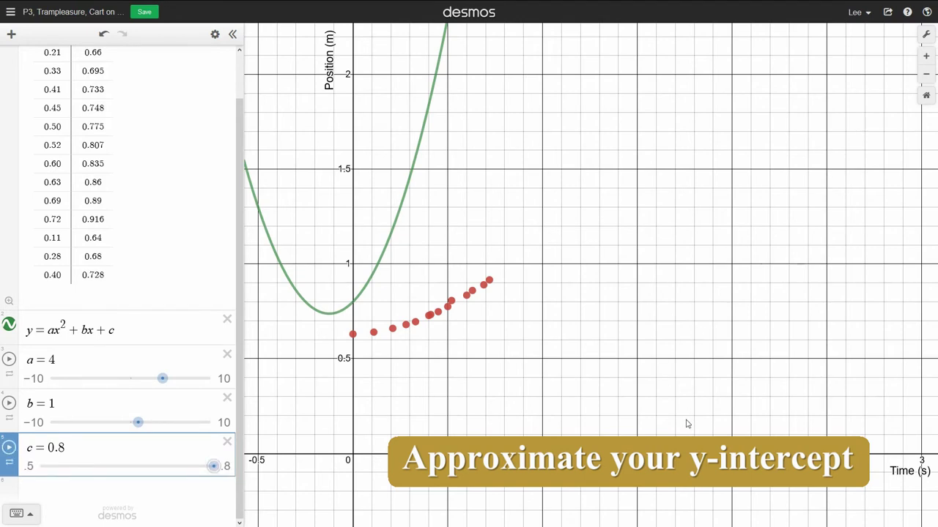
# Reopen and close c's range settings to check the new limits.
pyautogui.click(109, 449)
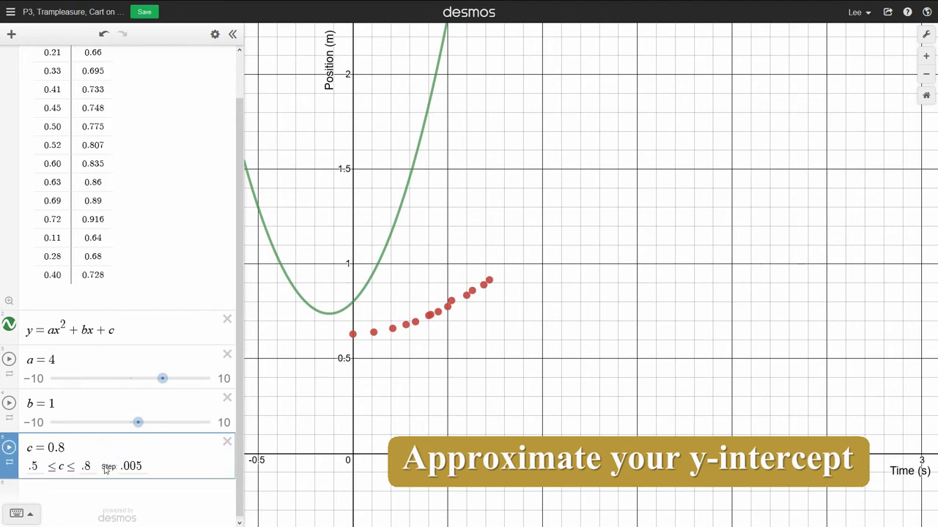
pyautogui.click(120, 496)
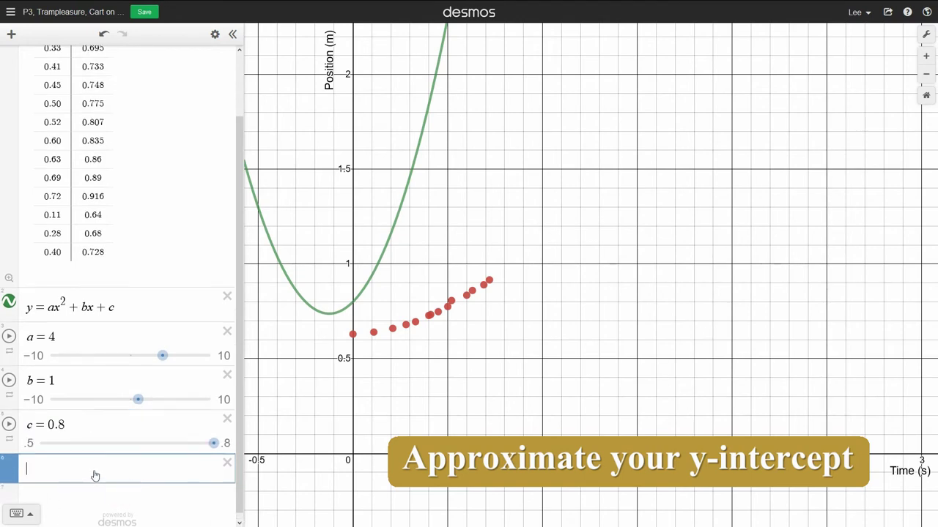
pyautogui.click(109, 423)
pyautogui.click(176, 492)
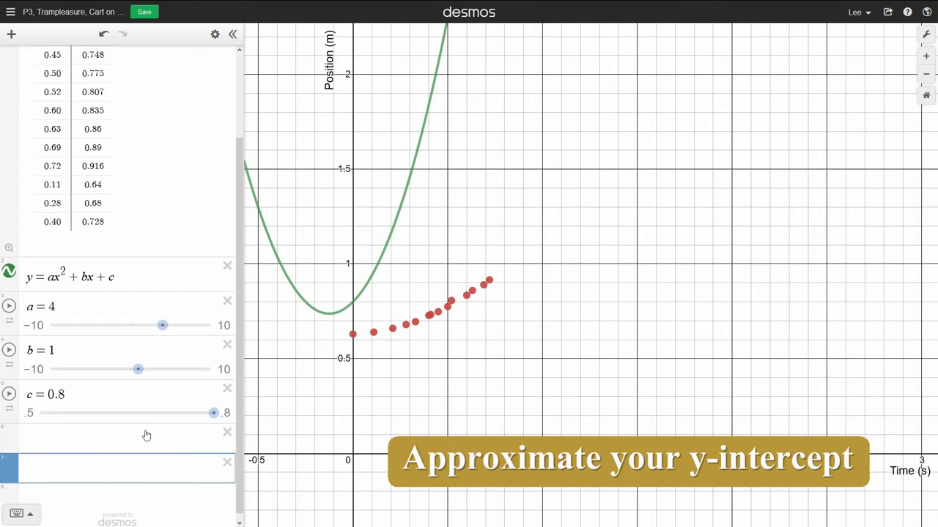
# Tune b to 0.2 and c to 0.635 so the vertex meets the first data point.
pyautogui.moveTo(213, 413); pyautogui.dragTo(146, 430)
pyautogui.moveTo(138, 368); pyautogui.dragTo(126, 384)
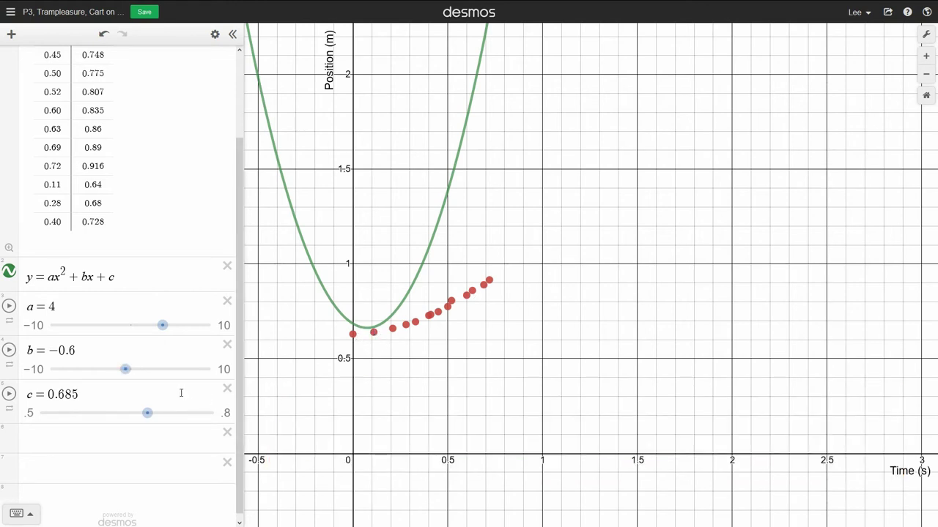
pyautogui.moveTo(125, 369)
pyautogui.mouseDown()
pyautogui.moveTo(117, 377)
pyautogui.moveTo(135, 376)
pyautogui.mouseUp()
pyautogui.moveTo(147, 413); pyautogui.dragTo(115, 430)
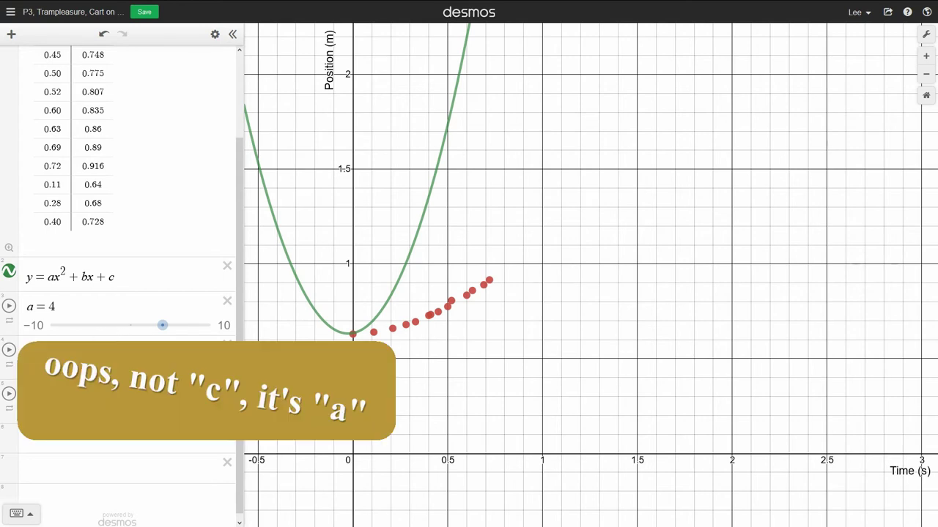
# Restrict b to 0.15–0.25 in 0.005 steps, then set b to 0.15 and a to 0.7.
pyautogui.click(34, 371)
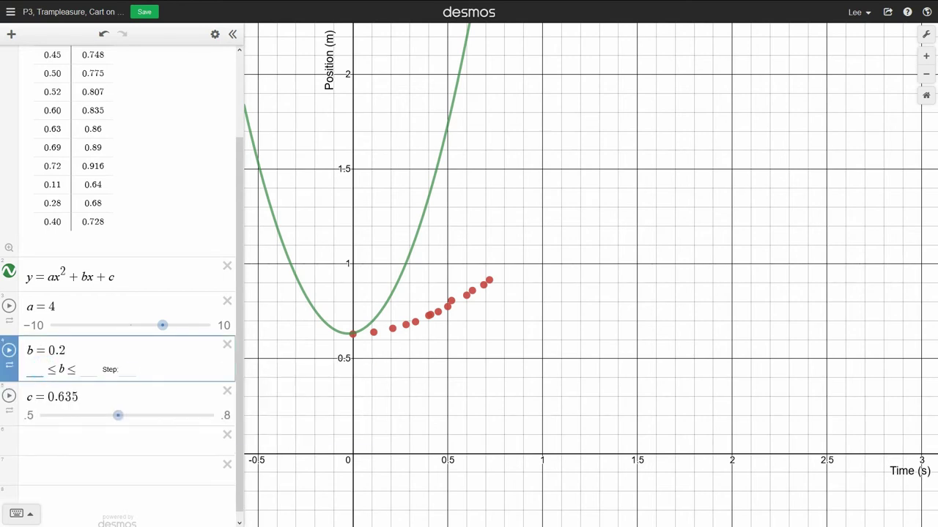
pyautogui.write('.15')
pyautogui.press('Tab')
pyautogui.write('.')
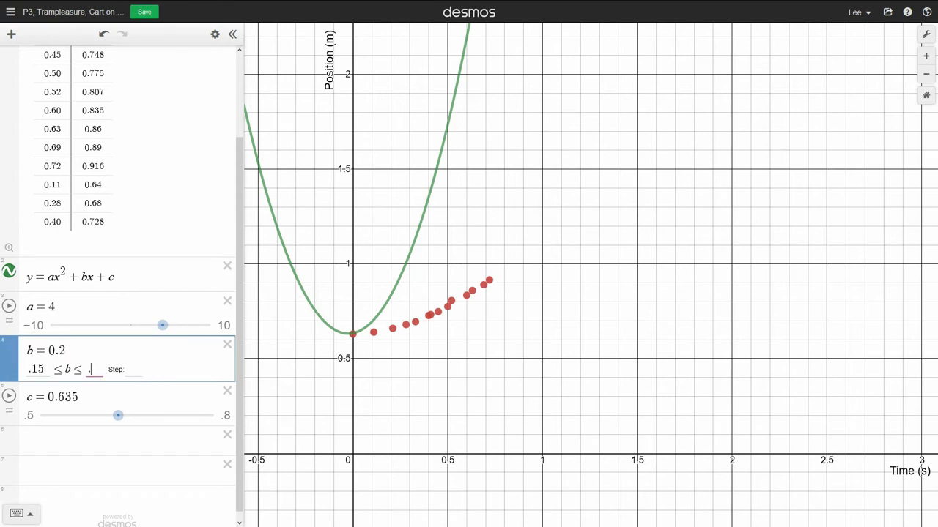
pyautogui.write('25')
pyautogui.press('Tab')
pyautogui.write('.00')
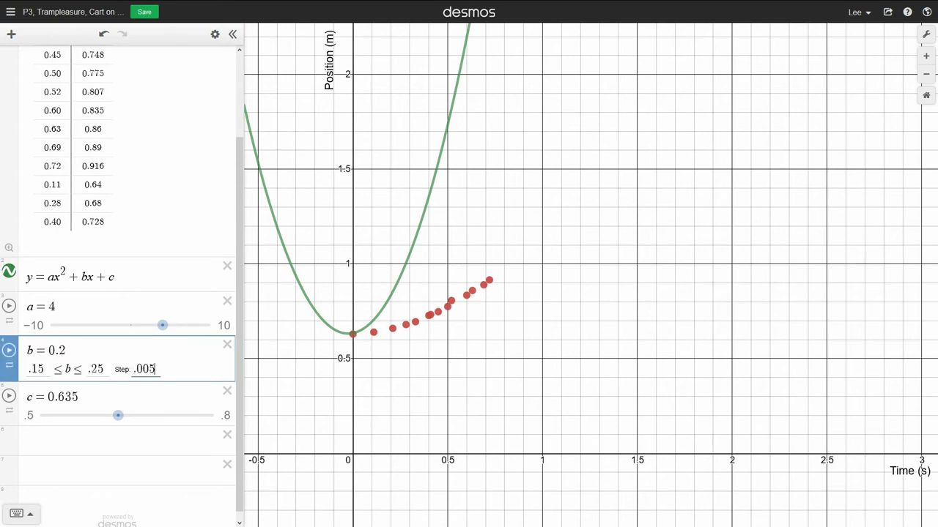
pyautogui.write('5')
pyautogui.press('Return')
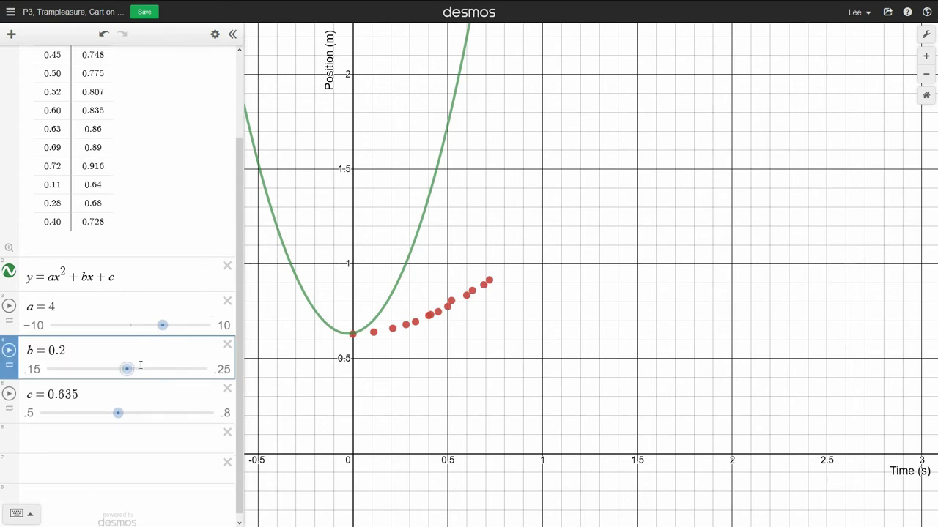
pyautogui.moveTo(127, 369)
pyautogui.mouseDown()
pyautogui.moveTo(111, 370)
pyautogui.moveTo(193, 370)
pyautogui.moveTo(135, 378)
pyautogui.mouseUp()
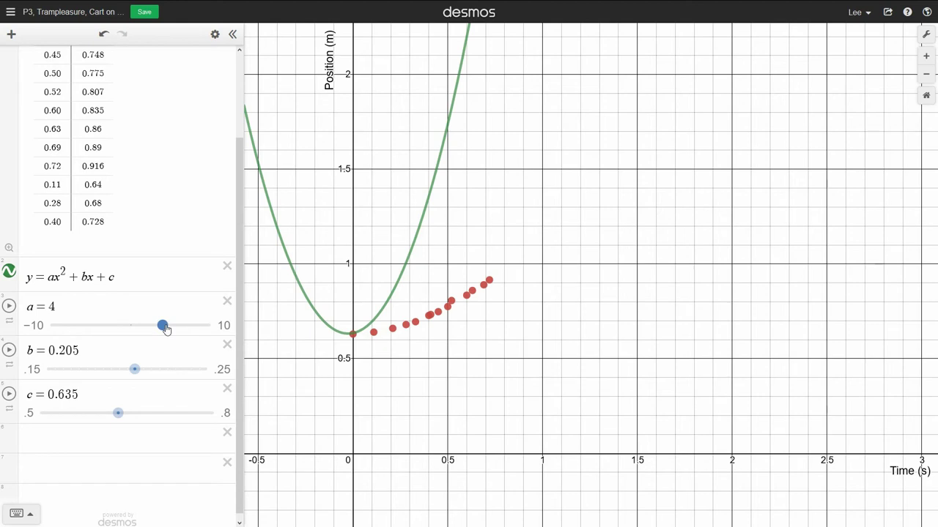
pyautogui.moveTo(165, 328); pyautogui.dragTo(26, 385)
# Lower b's range minimum to 0.1, then 0, and bring b down to 0.01.
pyautogui.click(32, 370)
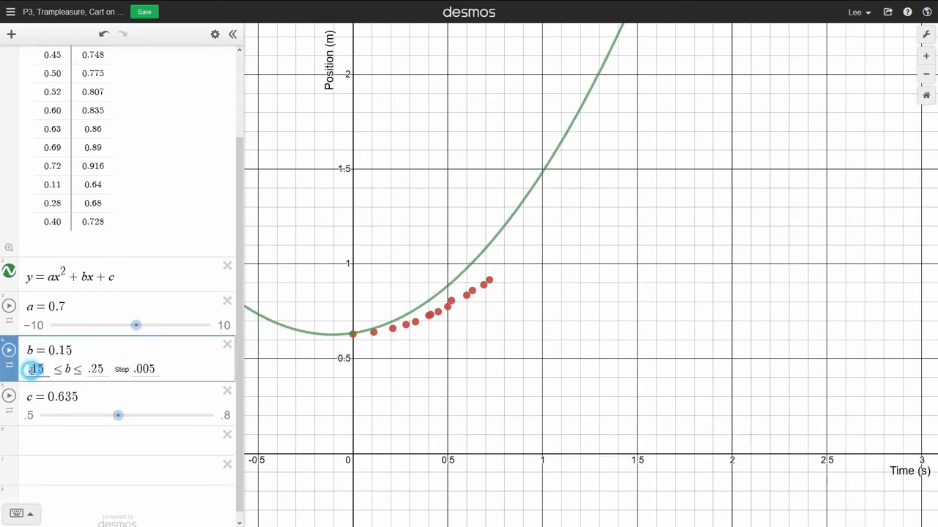
pyautogui.write('.1')
pyautogui.press('Return')
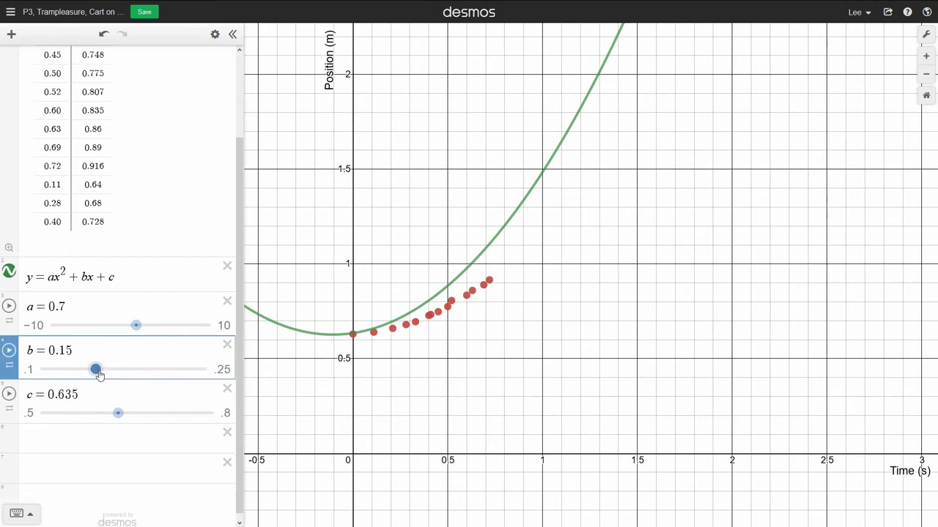
pyautogui.moveTo(94, 369); pyautogui.dragTo(23, 386)
pyautogui.click(29, 369)
pyautogui.write('005')
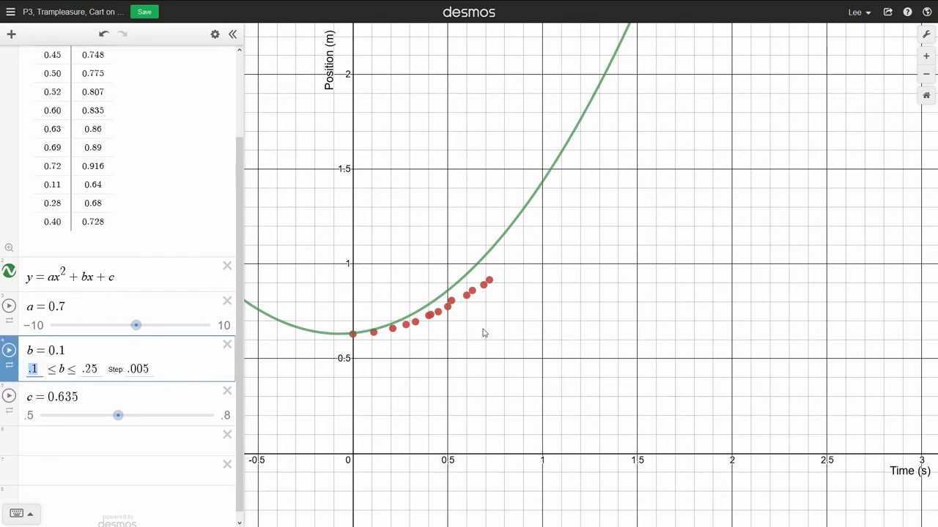
pyautogui.press('Return')
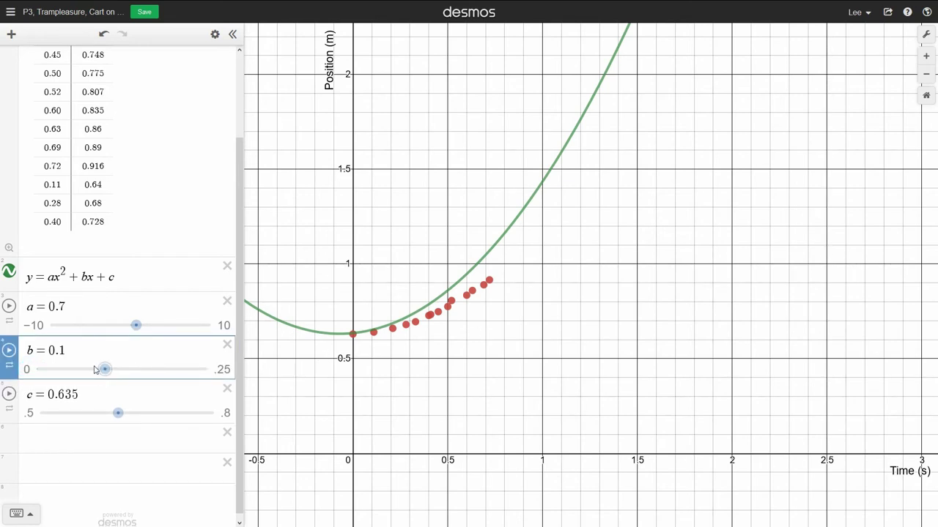
pyautogui.moveTo(104, 370); pyautogui.dragTo(43, 373)
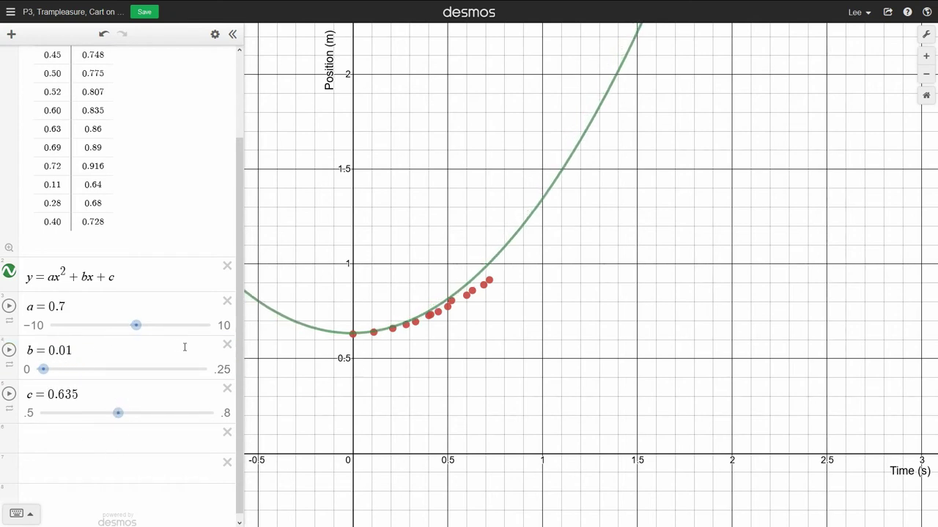
# Set a to 0.5 so the curve traces the data, and zoom in on the points.
pyautogui.moveTo(136, 325); pyautogui.dragTo(135, 330)
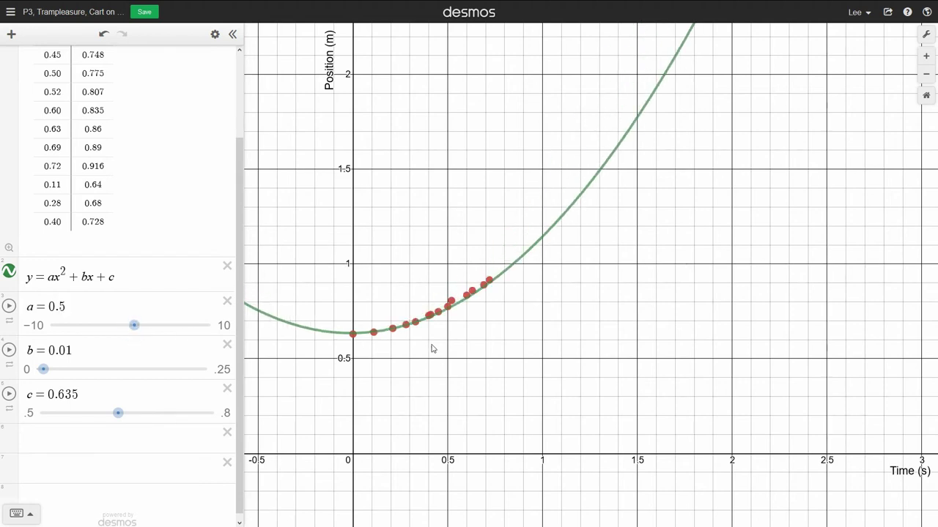
pyautogui.scroll(5, 438, 337)
pyautogui.moveTo(440, 370); pyautogui.dragTo(490, 417)
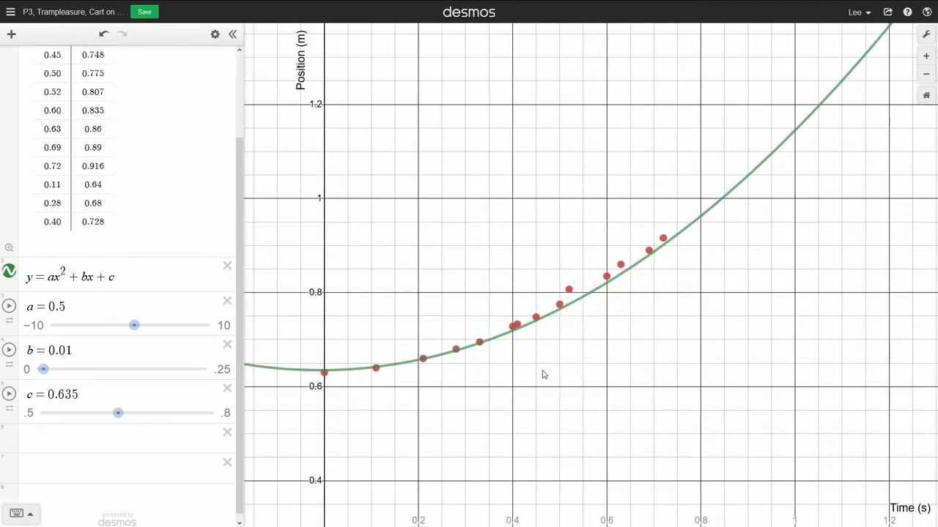
pyautogui.scroll(1, 543, 374)
pyautogui.moveTo(452, 388); pyautogui.dragTo(472, 391)
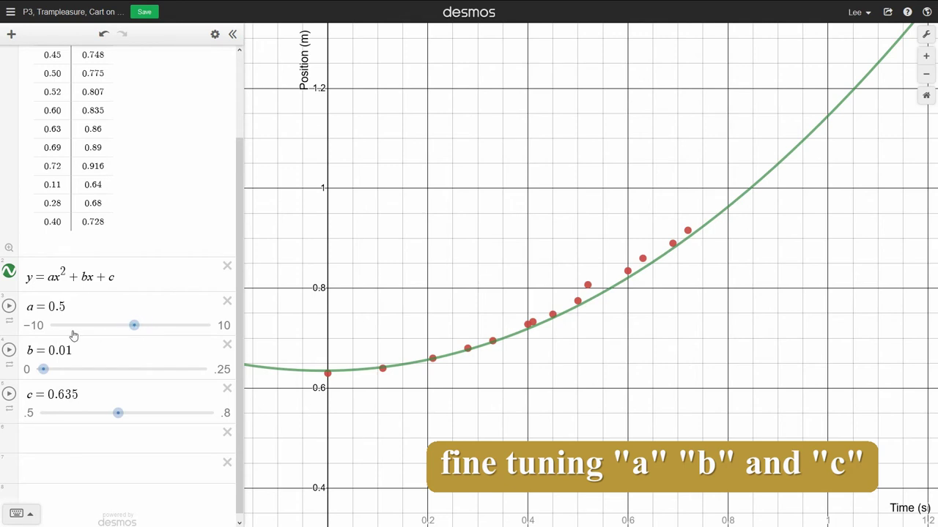
# Limit slider a to the range 0.4 to 0.6 with a step of 0.01.
pyautogui.click(43, 327)
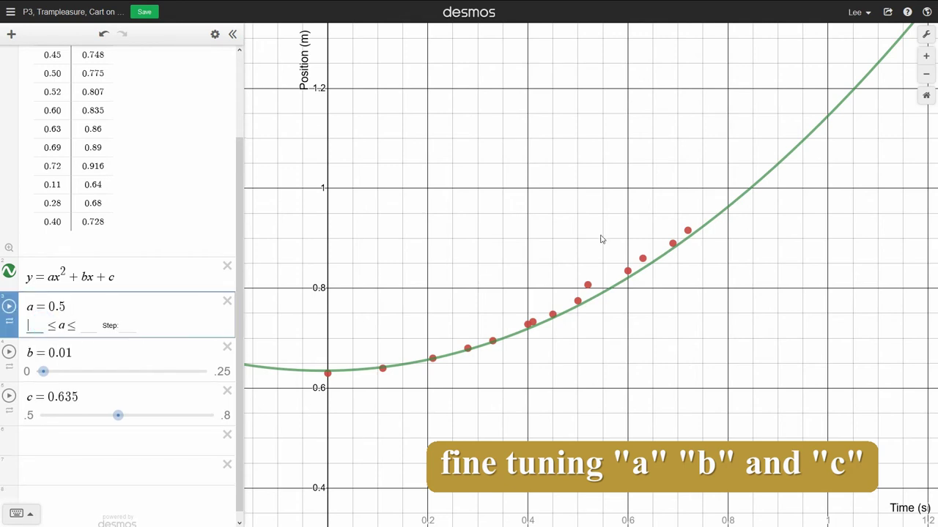
pyautogui.write('.4')
pyautogui.write('.6')
pyautogui.press('Tab')
pyautogui.write('.01')
pyautogui.press('Return')
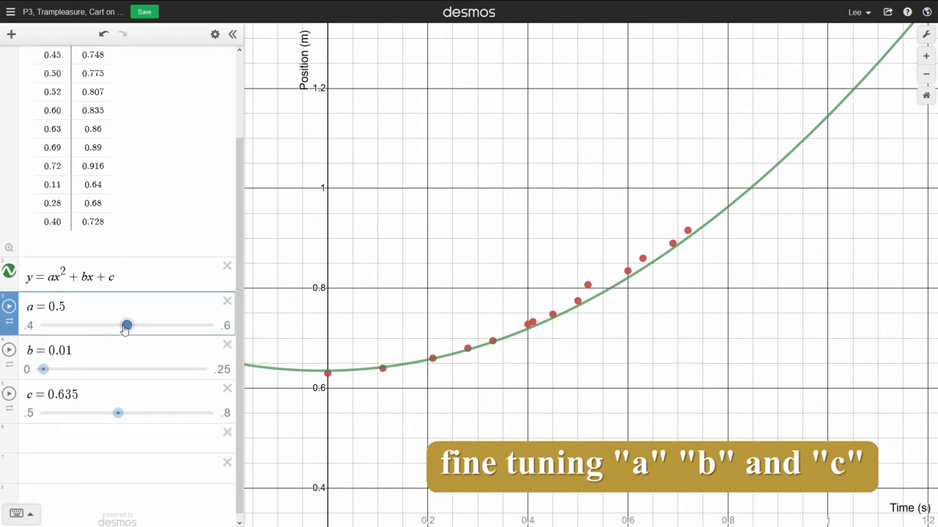
# Fine-tune the sliders to a = 0.53, b = 0.02 and c = 0.63 so the parabola fits the data.
pyautogui.moveTo(127, 327); pyautogui.dragTo(158, 324)
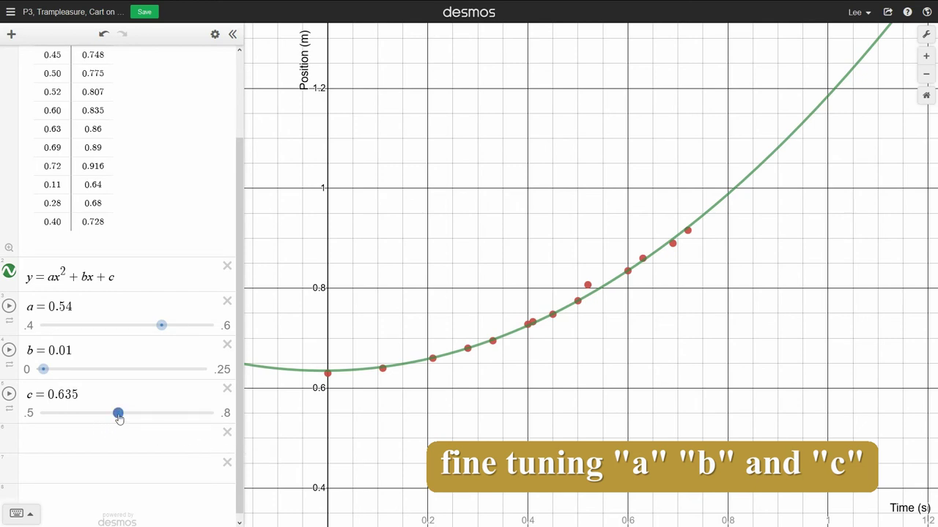
pyautogui.moveTo(119, 417); pyautogui.dragTo(118, 420)
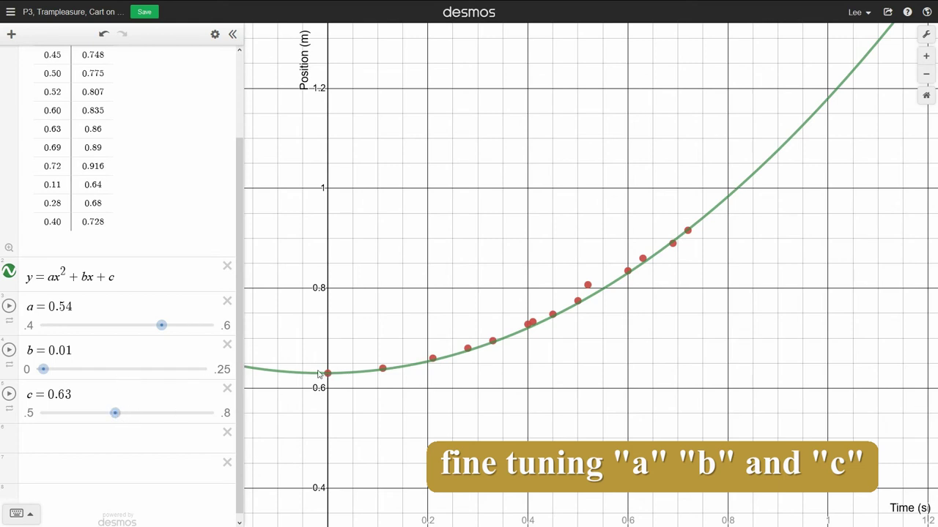
pyautogui.moveTo(43, 369); pyautogui.dragTo(50, 371)
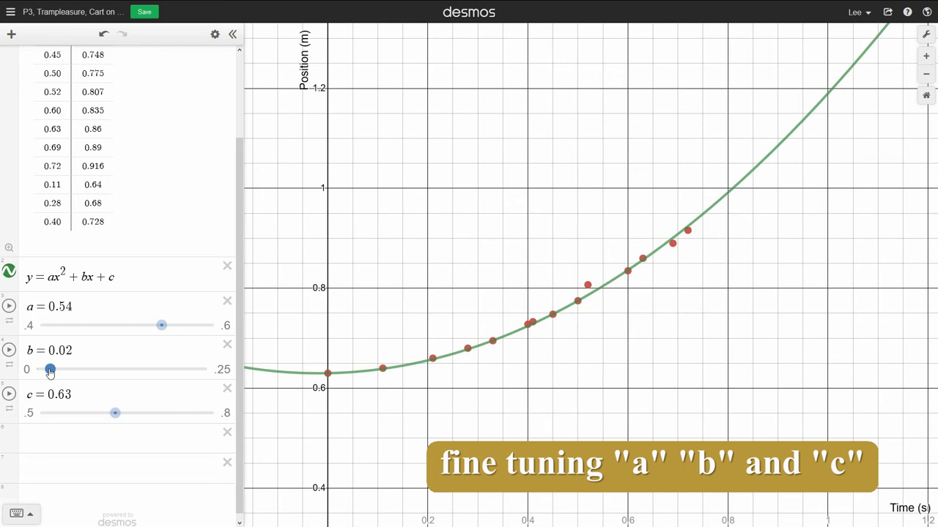
pyautogui.moveTo(164, 326); pyautogui.dragTo(161, 327)
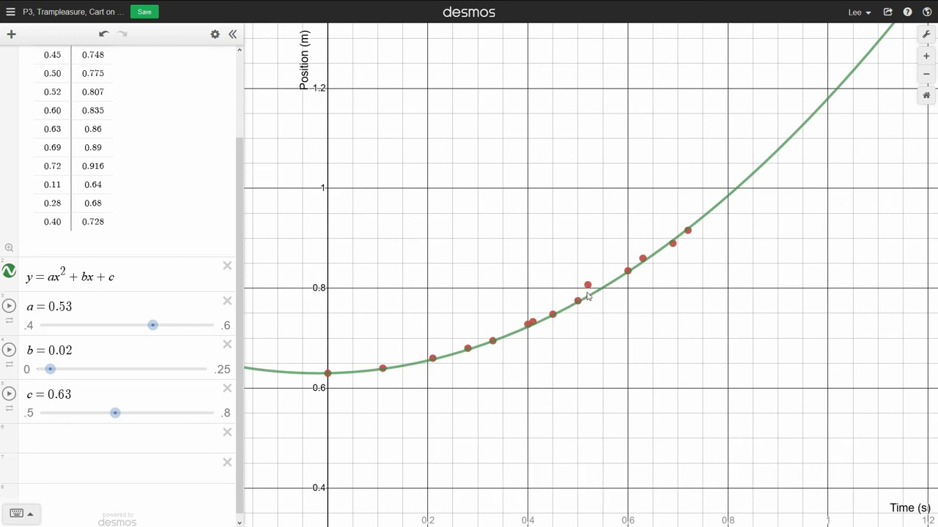
# Zoom and pan the graph so the origin sits lower-left and all cart data points show.
pyautogui.scroll(1, 647, 256)
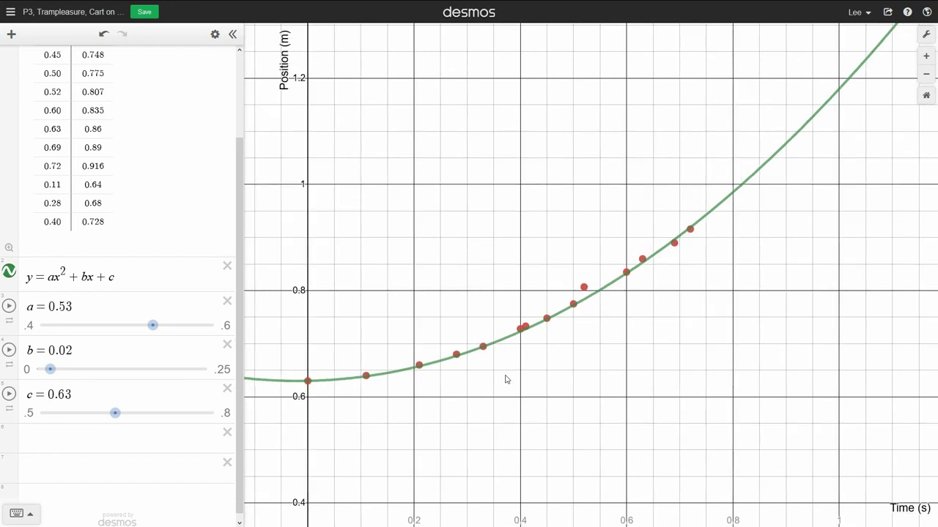
pyautogui.moveTo(532, 371); pyautogui.dragTo(523, 366)
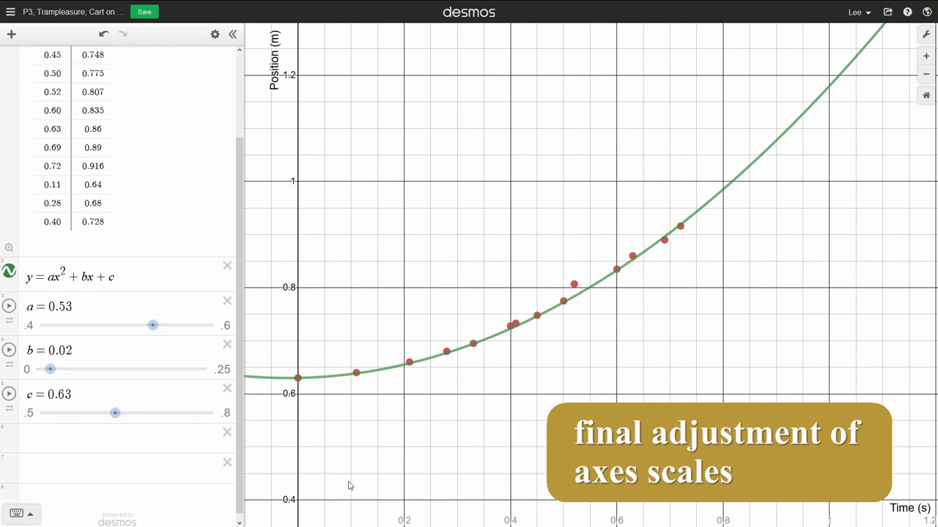
pyautogui.moveTo(350, 484); pyautogui.dragTo(354, 270)
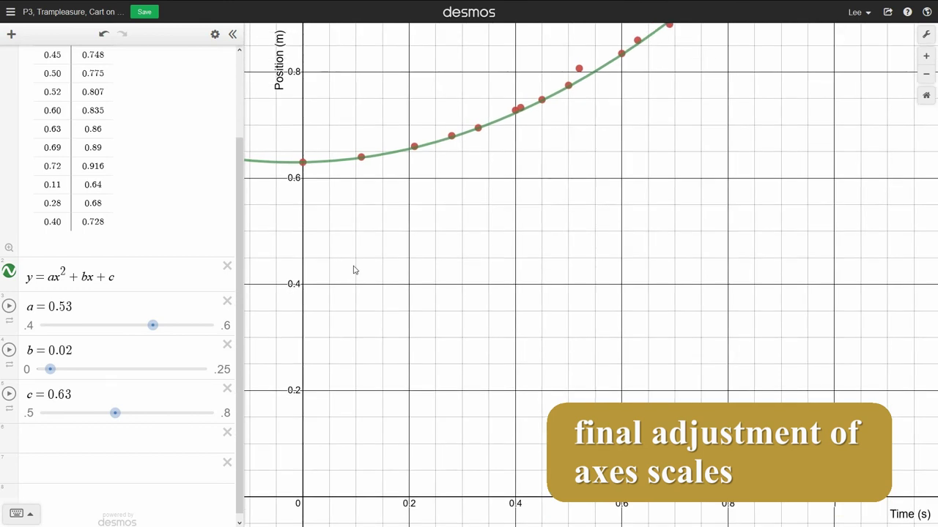
pyautogui.scroll(-4, 504, 219)
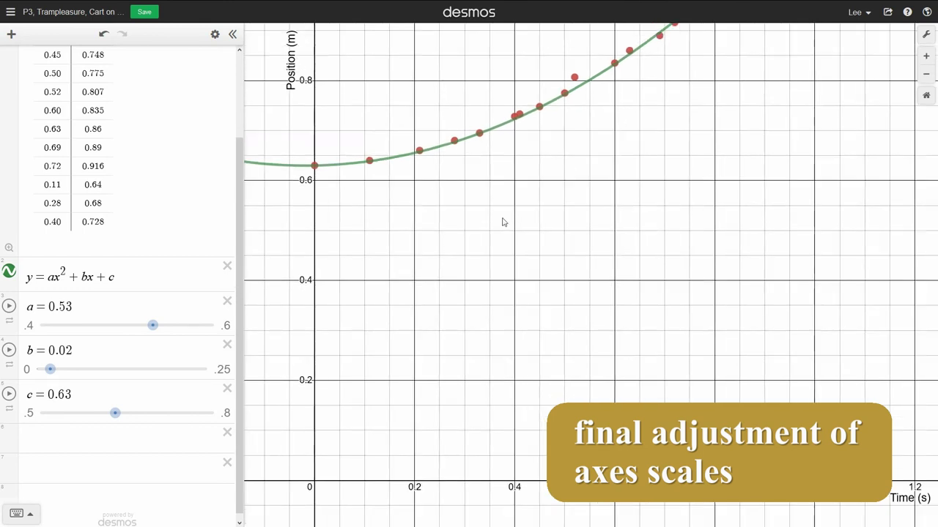
pyautogui.moveTo(373, 416); pyautogui.dragTo(328, 462)
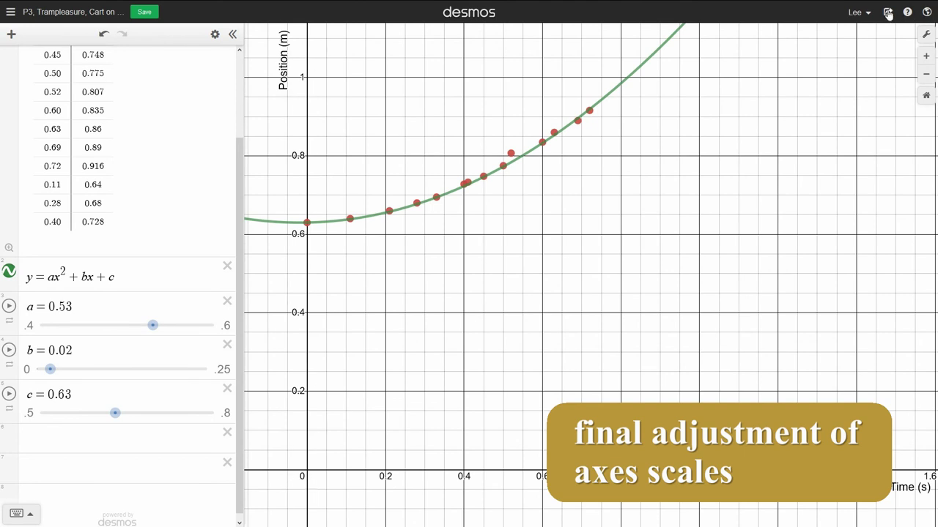
# In Graph Settings, set the axes to -0.1 ≤ x ≤ 1 and -0.1 ≤ y ≤ 1.1.
pyautogui.click(926, 34)
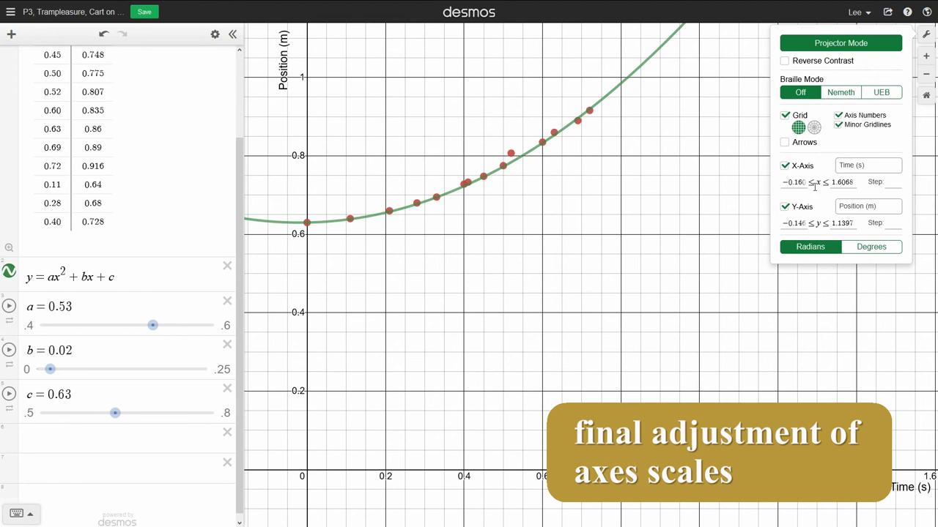
pyautogui.moveTo(805, 227); pyautogui.dragTo(742, 232)
pyautogui.write('-')
pyautogui.write('.1')
pyautogui.press('Tab')
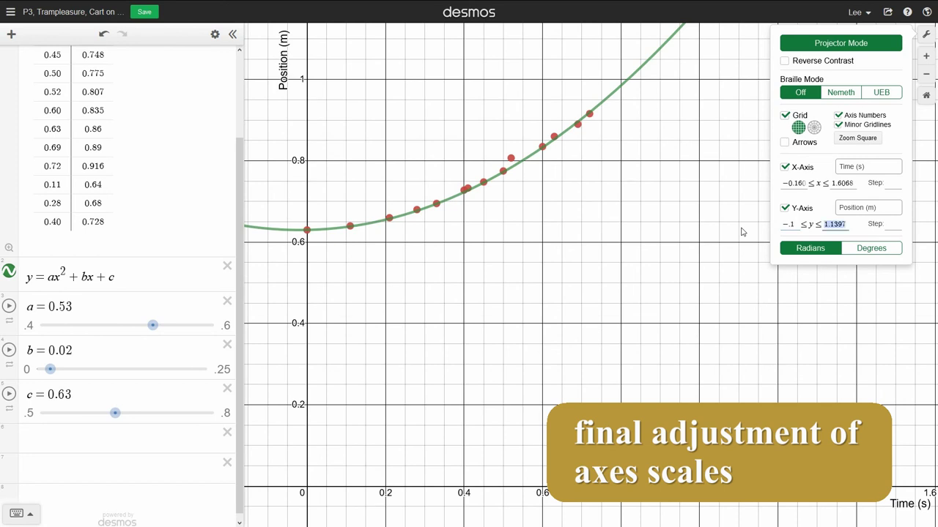
pyautogui.write('1.1')
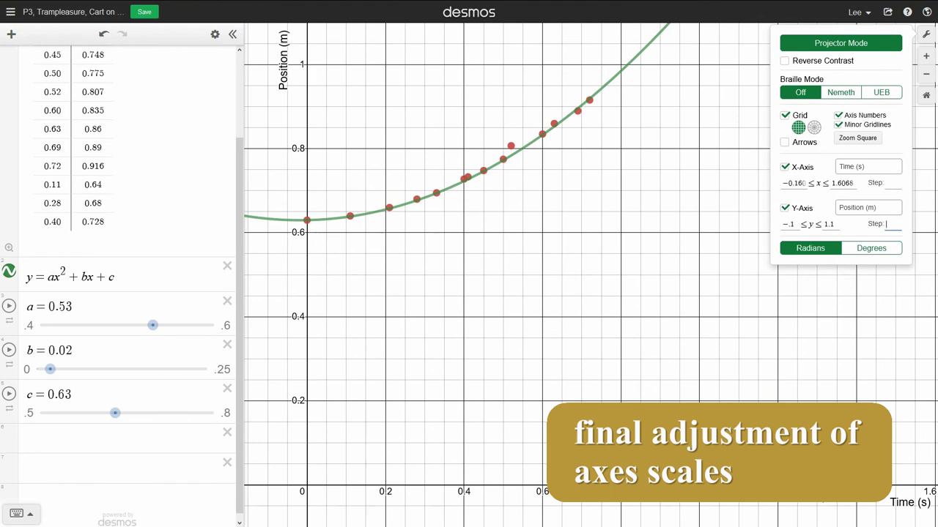
pyautogui.doubleClick(793, 183)
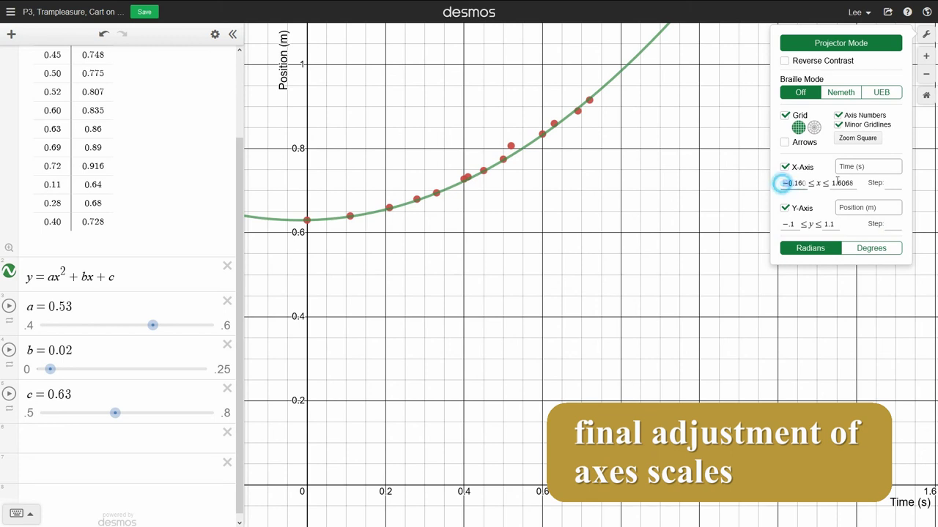
pyautogui.write('-')
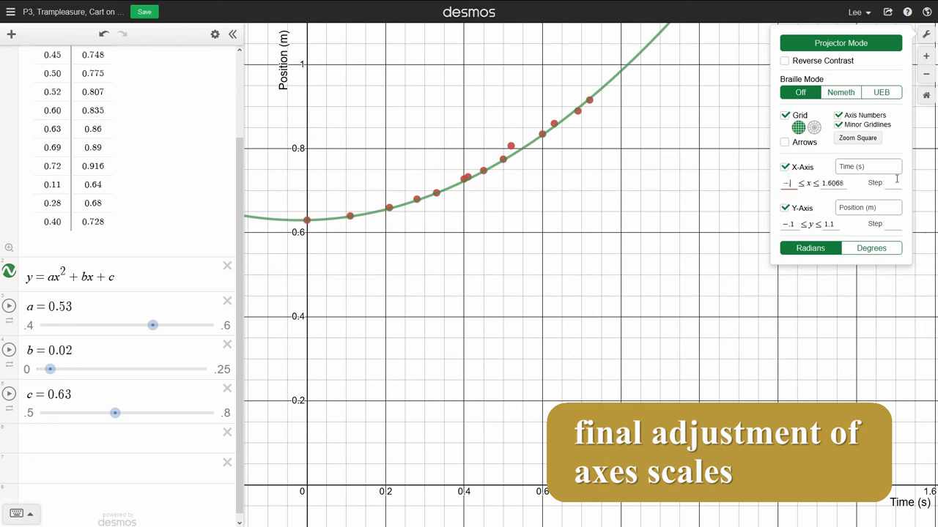
pyautogui.write('.1')
pyautogui.press('Tab')
pyautogui.write('1')
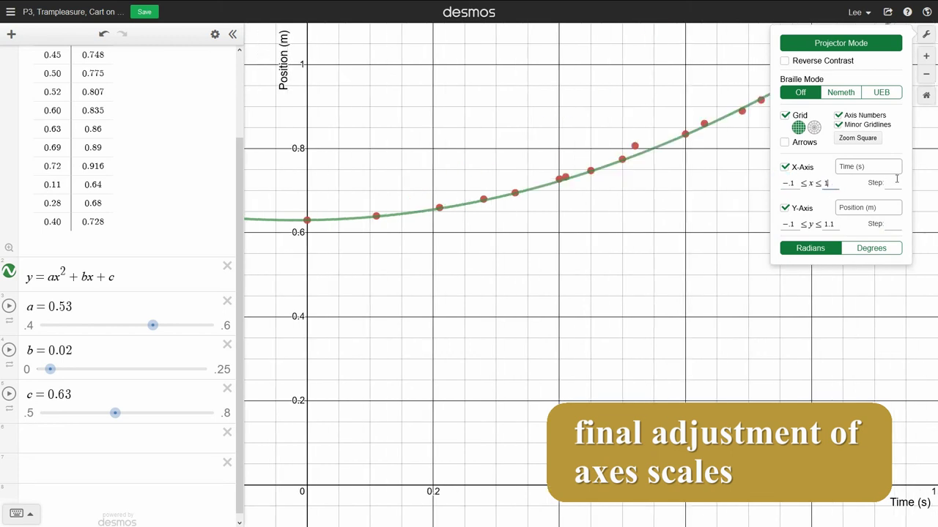
pyautogui.click(722, 308)
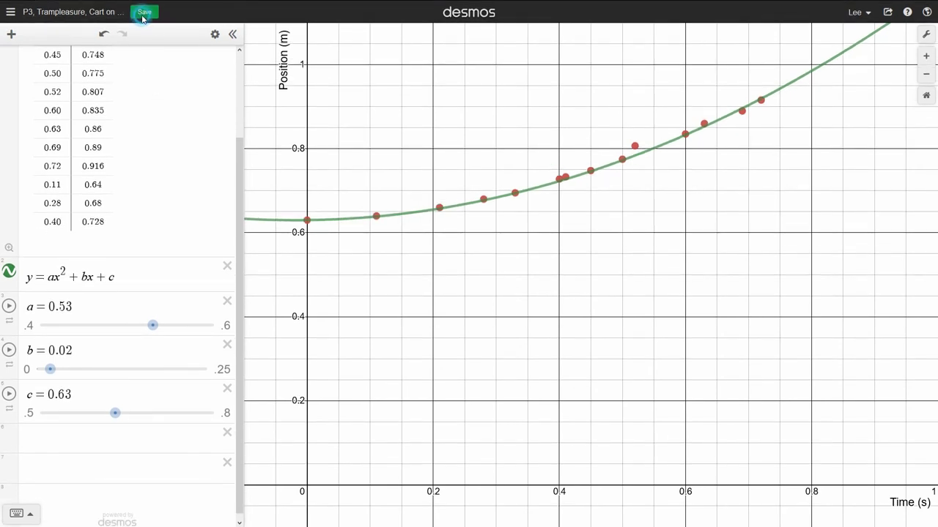
# Save the fitted cart-data graph and copy its share link to the clipboard.
pyautogui.click(140, 13)
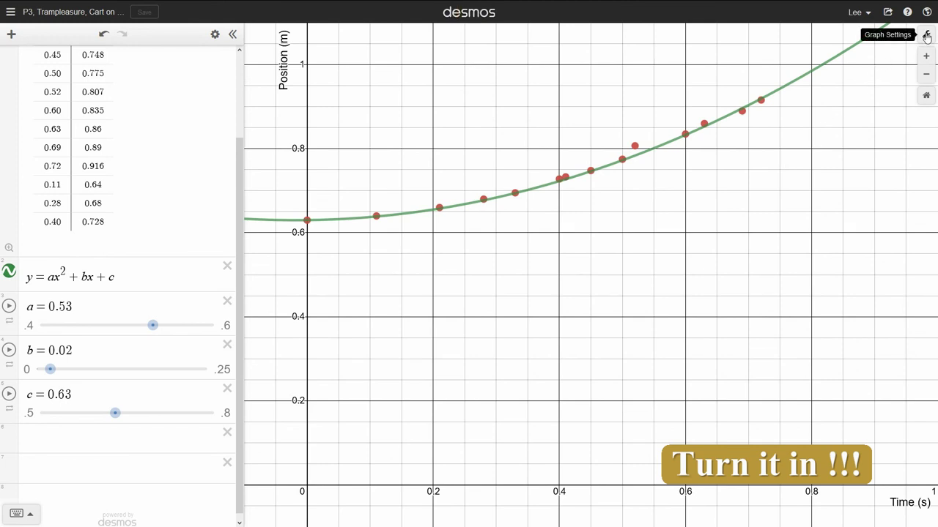
pyautogui.click(889, 13)
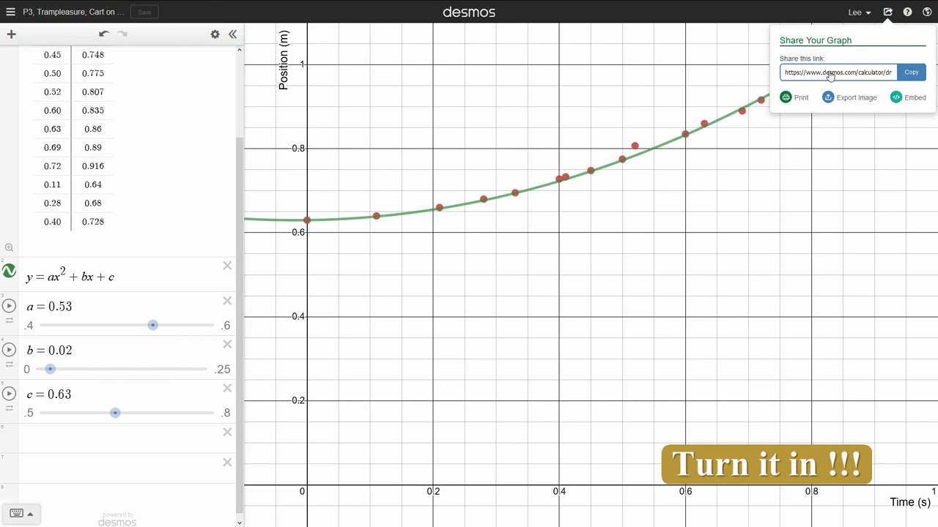
pyautogui.click(908, 73)
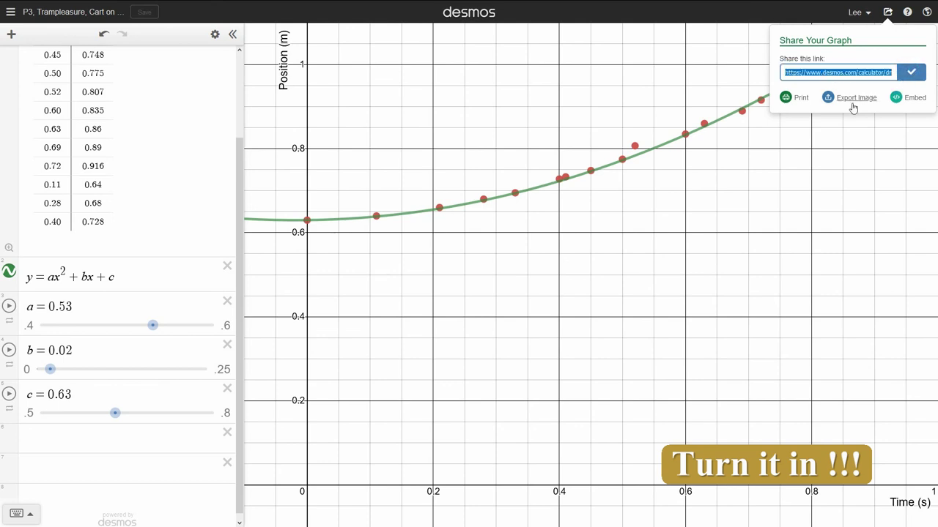
pyautogui.click(757, 207)
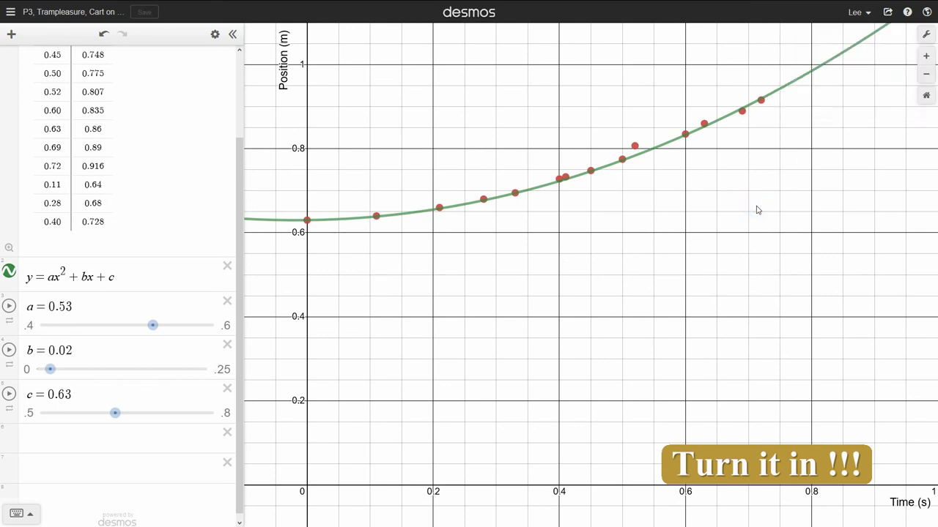